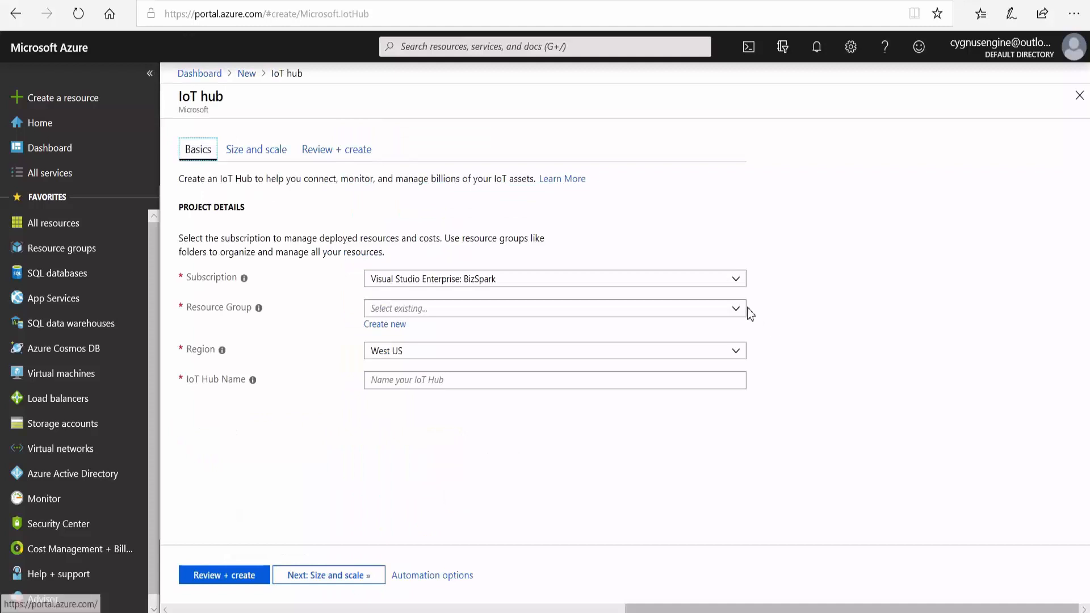
Create an IoT hub called myfactorydatahub in the demoresourcegroup resource group, keeping the West US region.
left_click(737, 308)
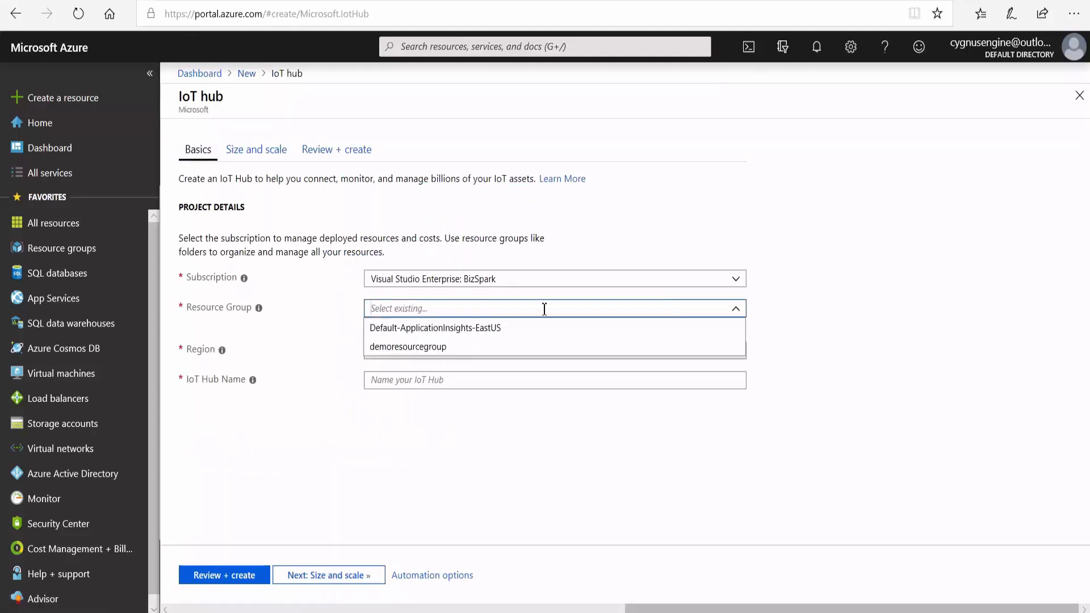
left_click(409, 347)
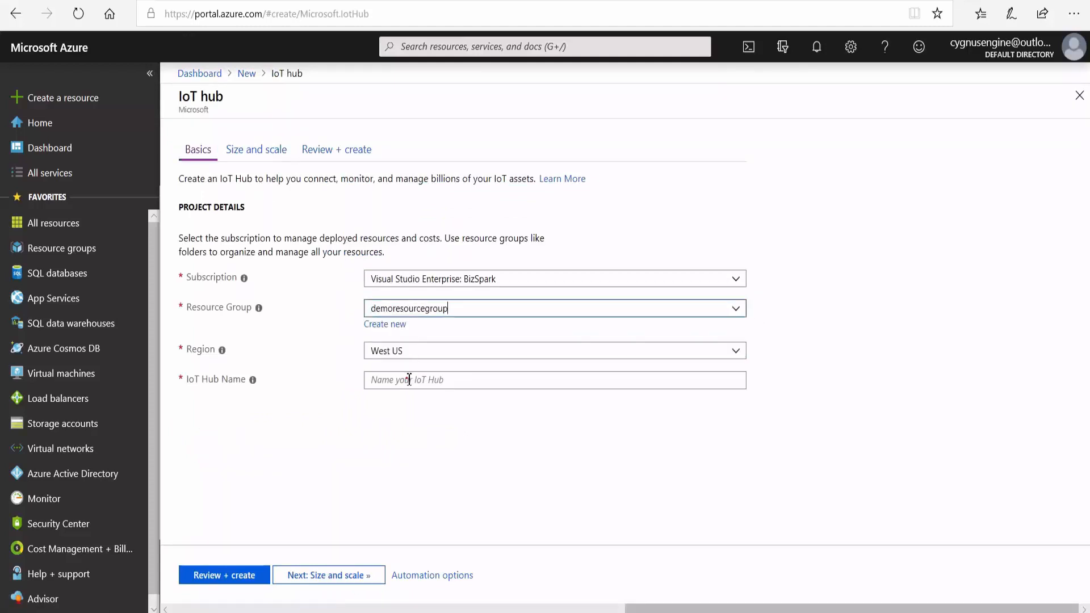
left_click(409, 379)
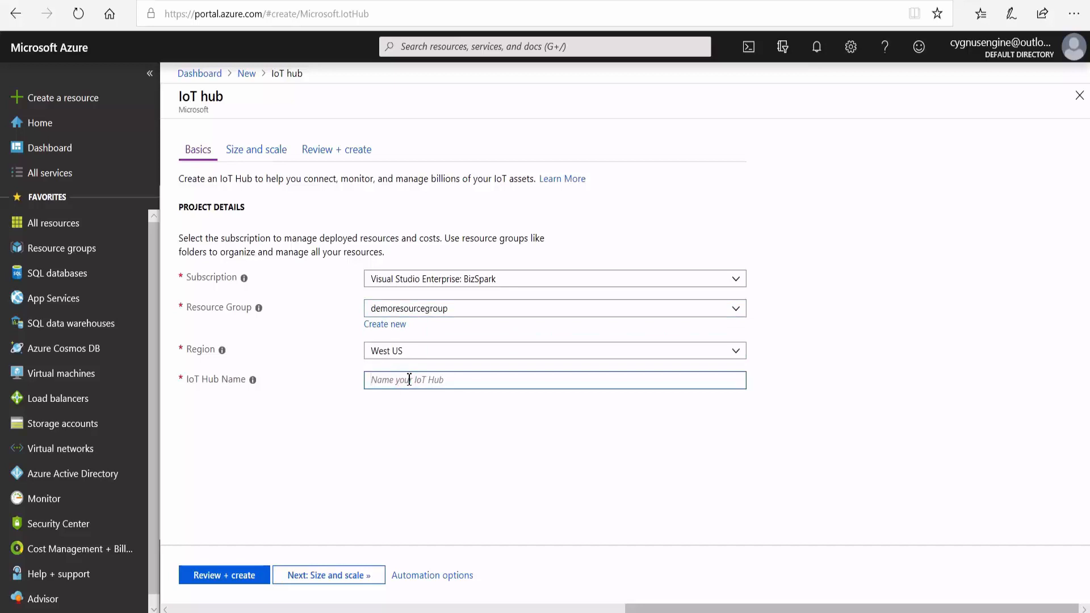
type("myfactorydatahub")
left_click(212, 576)
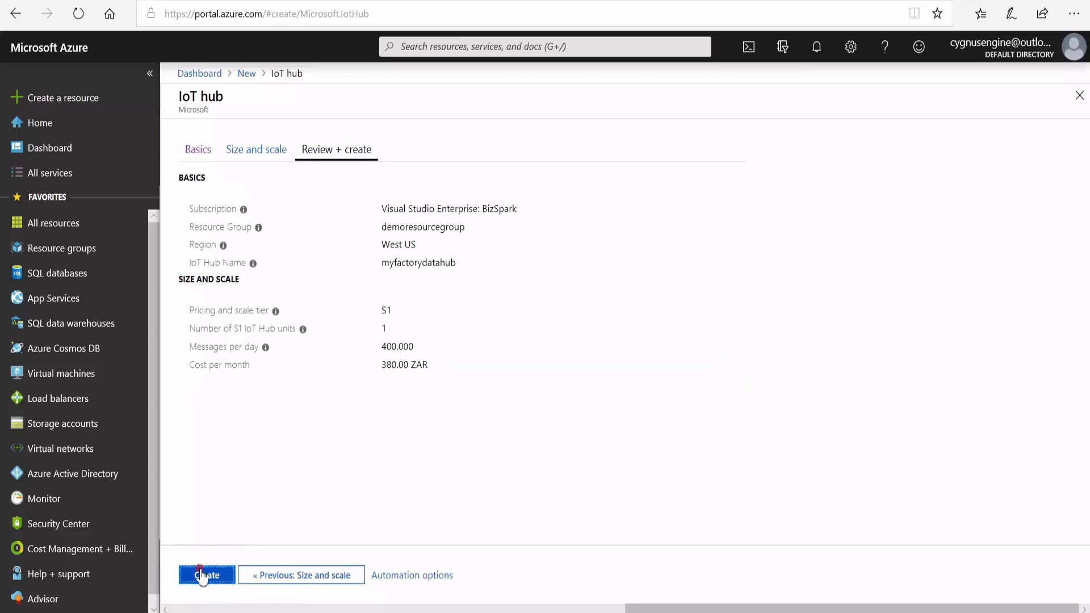
left_click(203, 577)
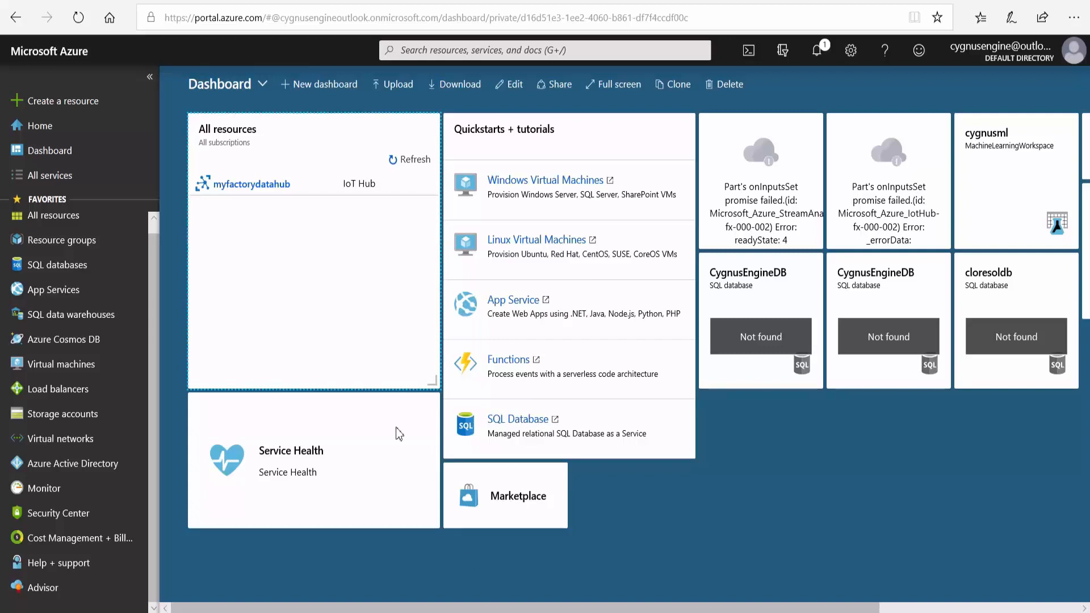
Register a new IoT device with the ID device01 in the myfactorydatahub hub, using auto-generated symmetric keys.
left_click(264, 191)
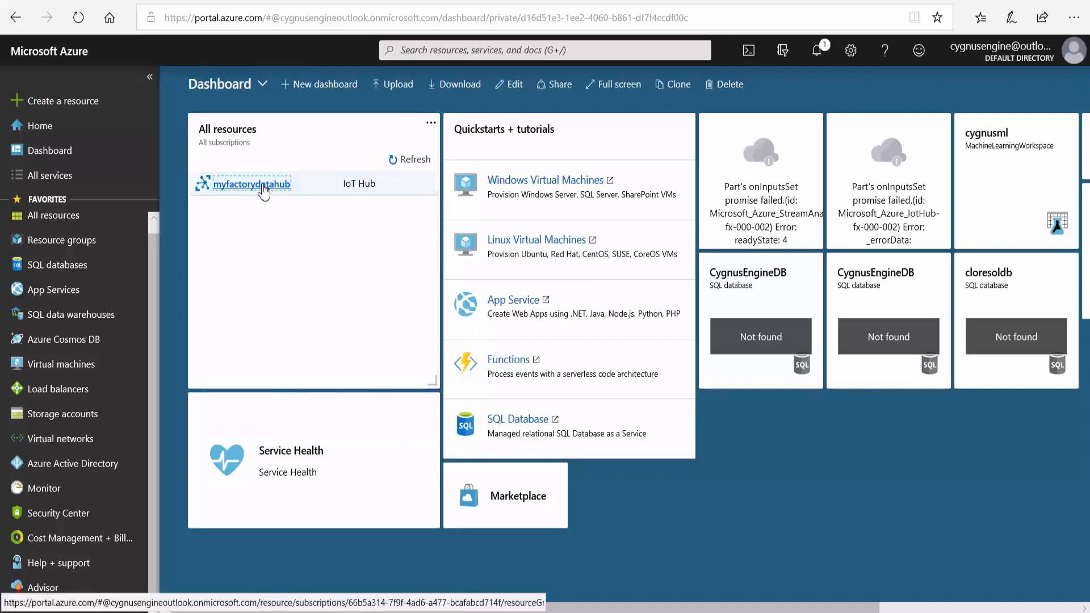
scroll(217, 212, "down", 5)
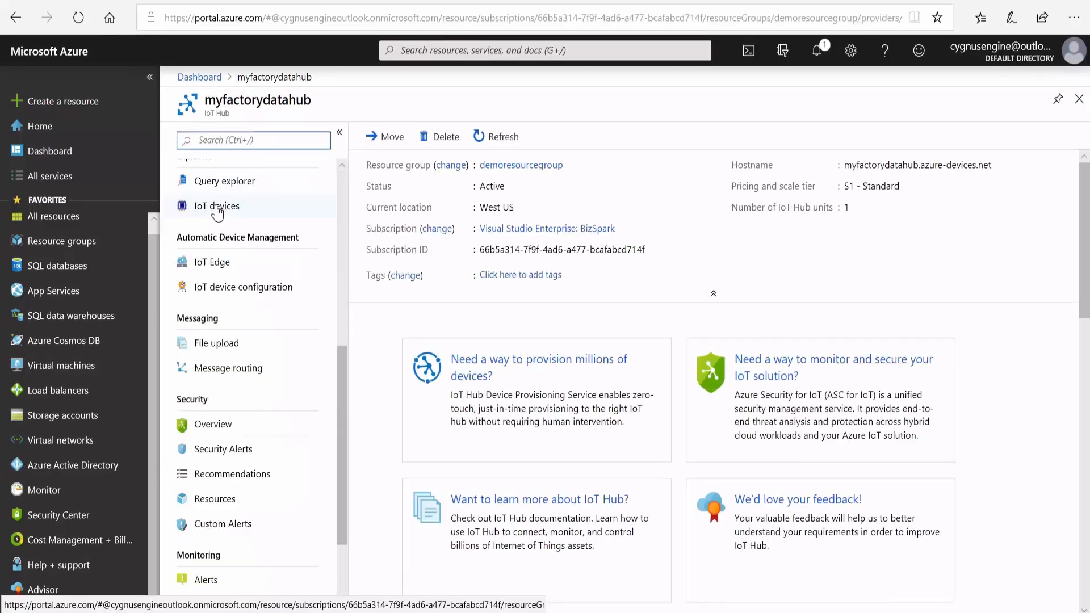
left_click(217, 208)
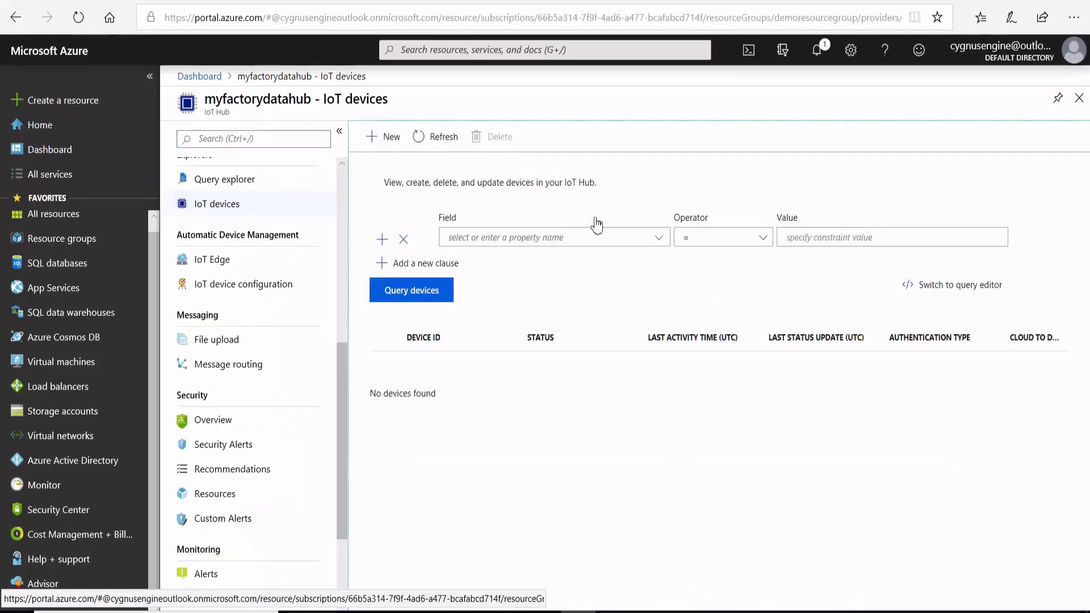
left_click(385, 141)
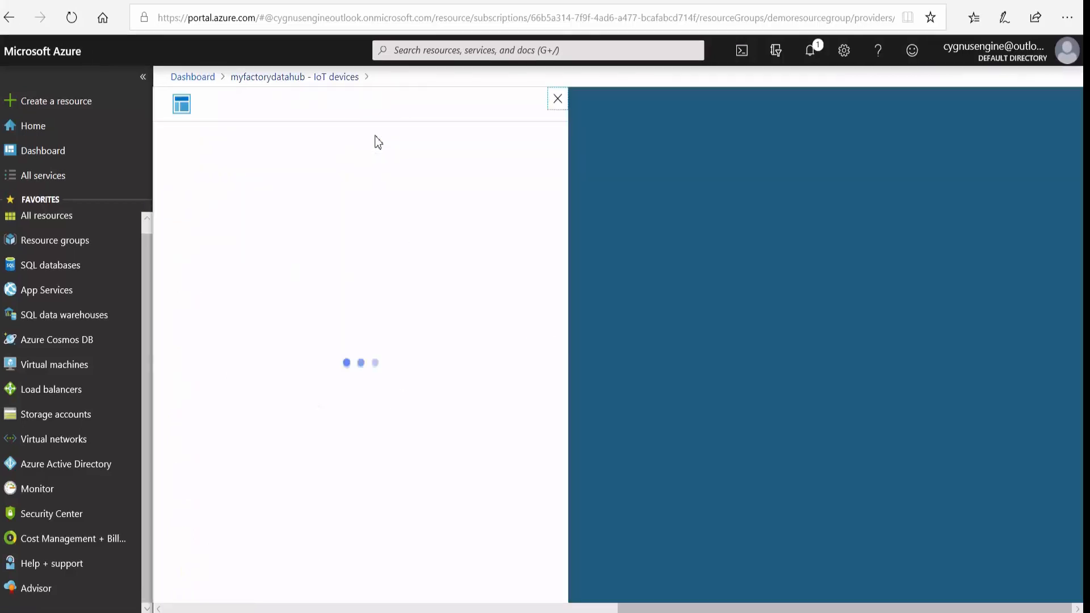
type("device")
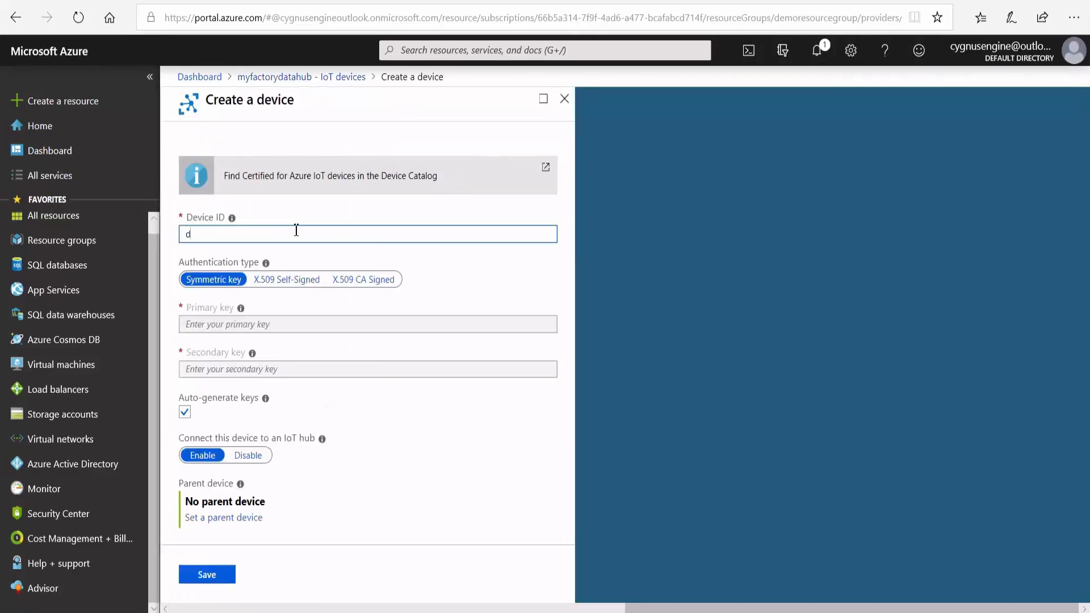
type("01")
left_click(197, 575)
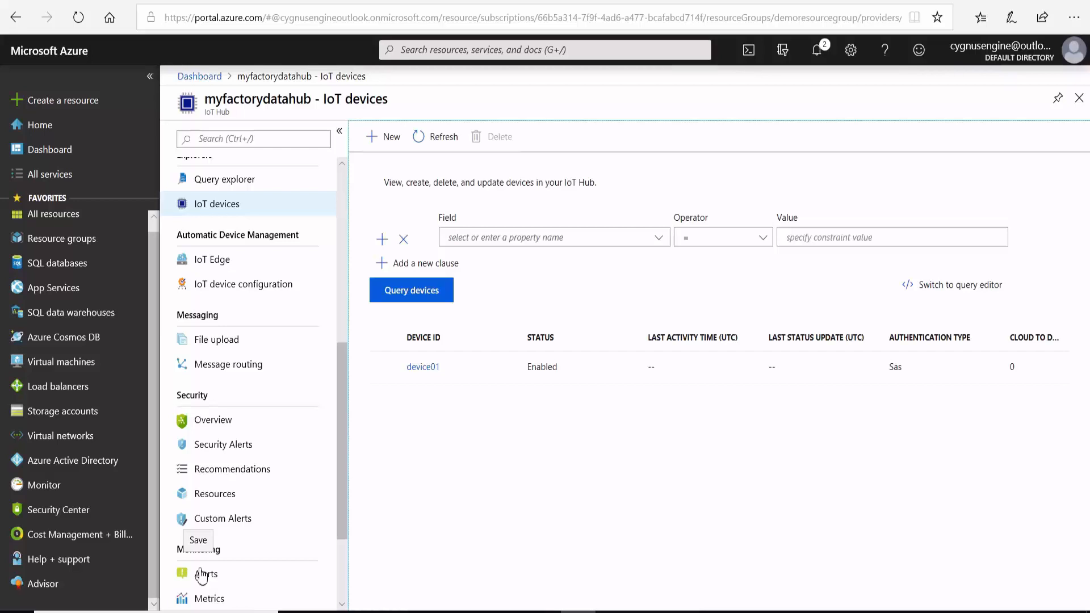
Copy the primary key connection string of the hub's iothubowner shared access policy.
scroll(278, 313, "up", 3)
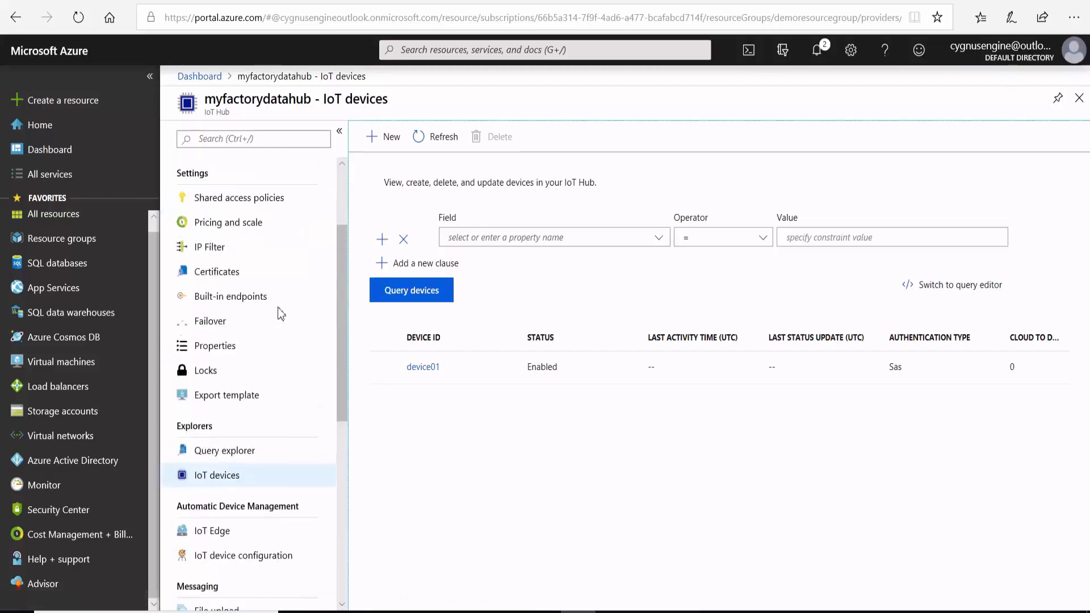
scroll(284, 324, "up", 2)
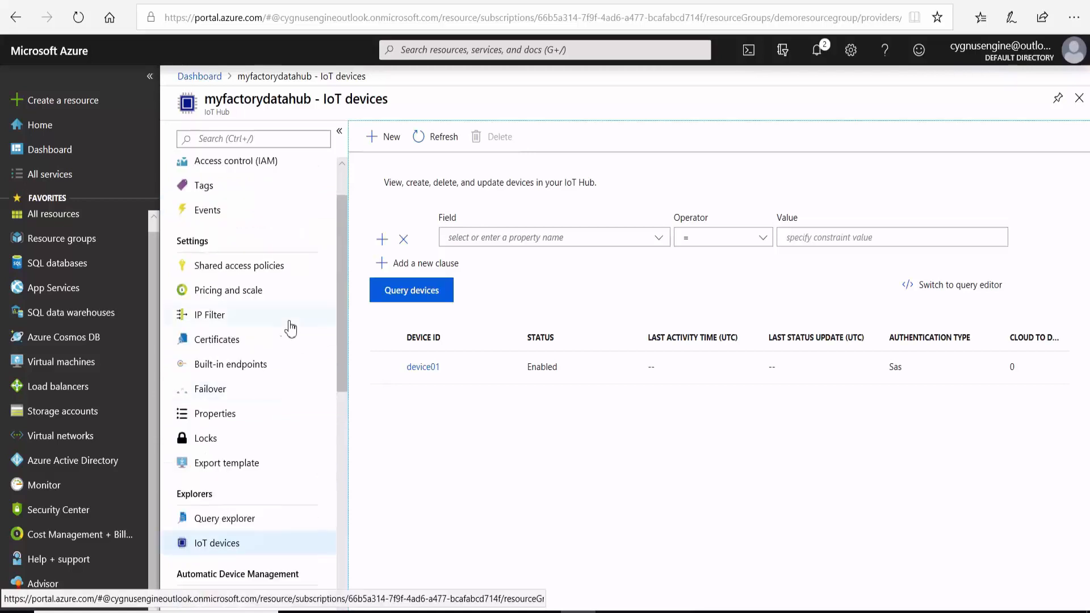
left_click(232, 271)
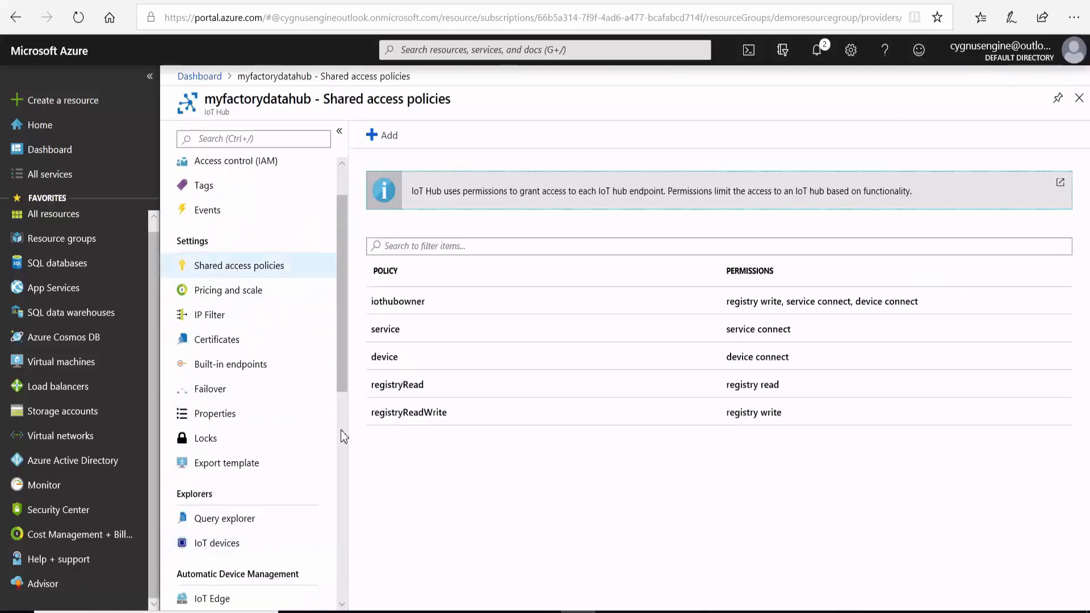
left_click(427, 306)
left_click(1044, 489)
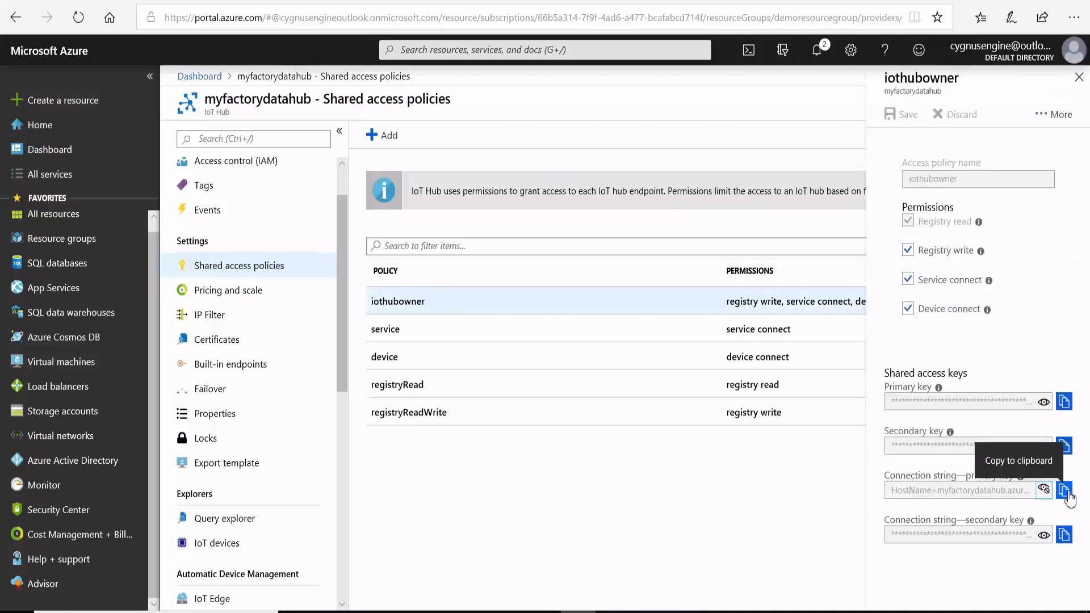
left_click(1065, 491)
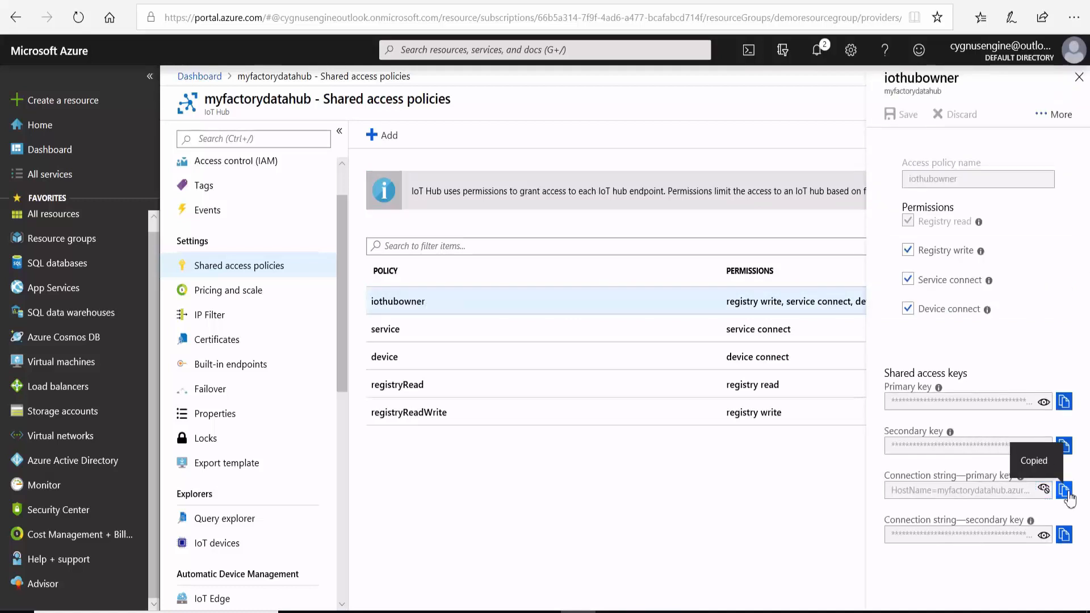
Switch to Device Explorer, replace the IoT Hub connection string with the copied one and update the settings.
key("super")
type("device expl")
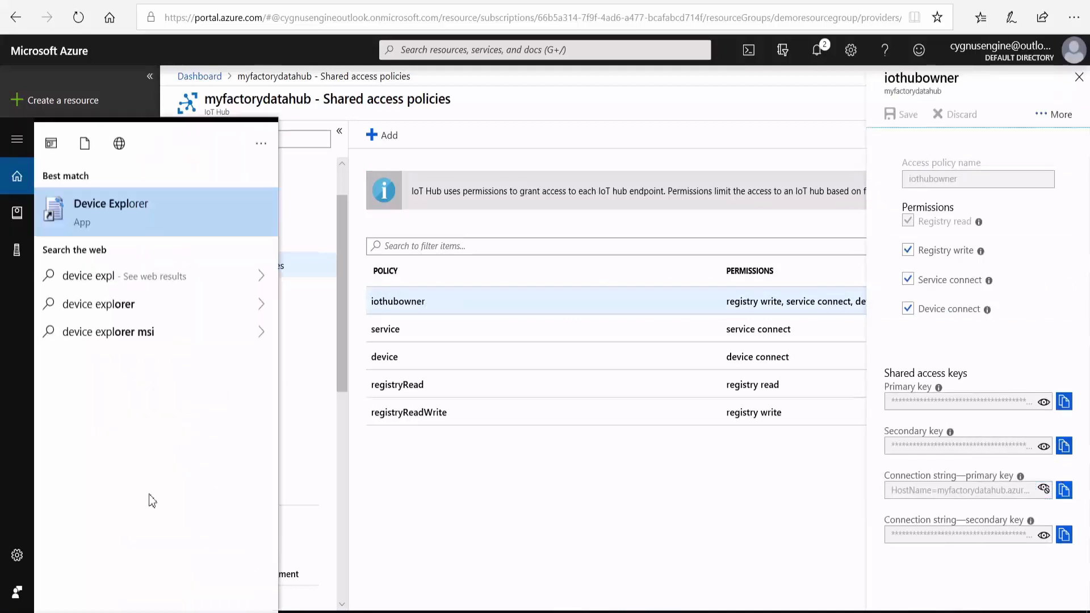
left_click(129, 202)
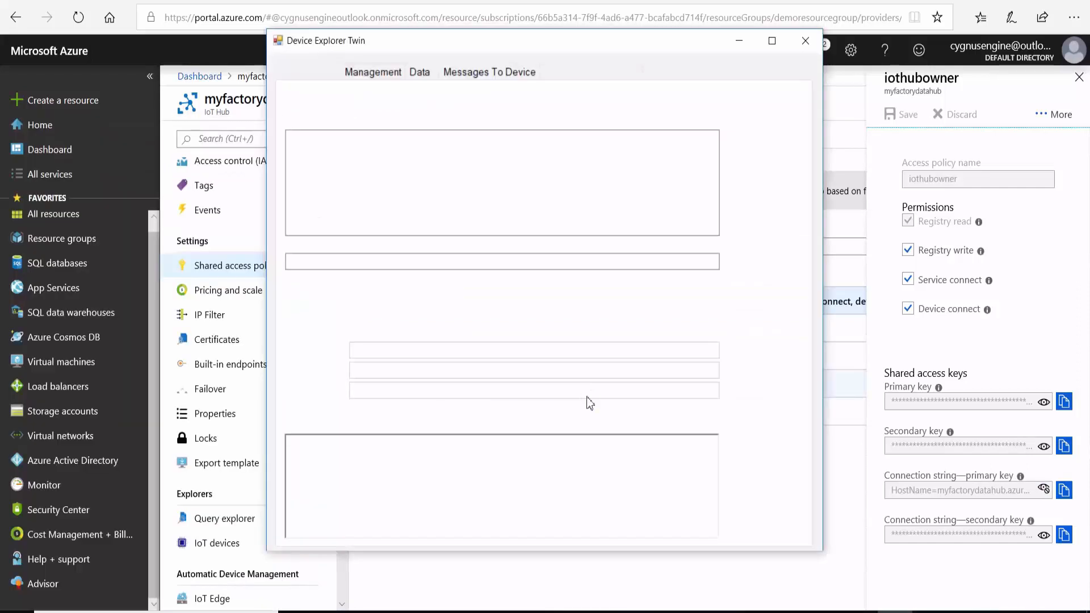
left_click_drag(525, 168, 238, 128)
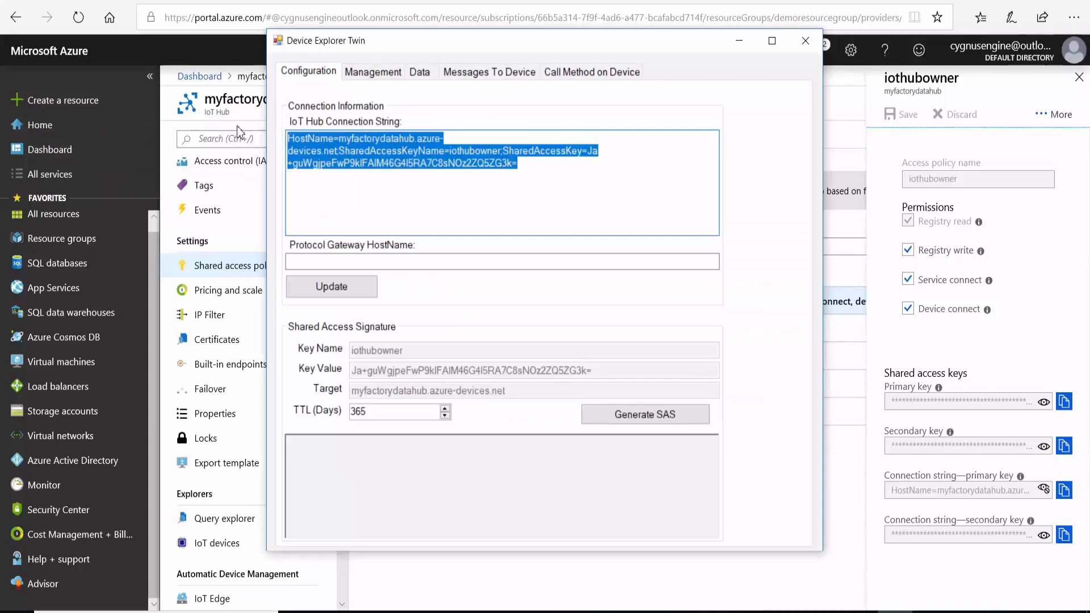
key("ctrl+v")
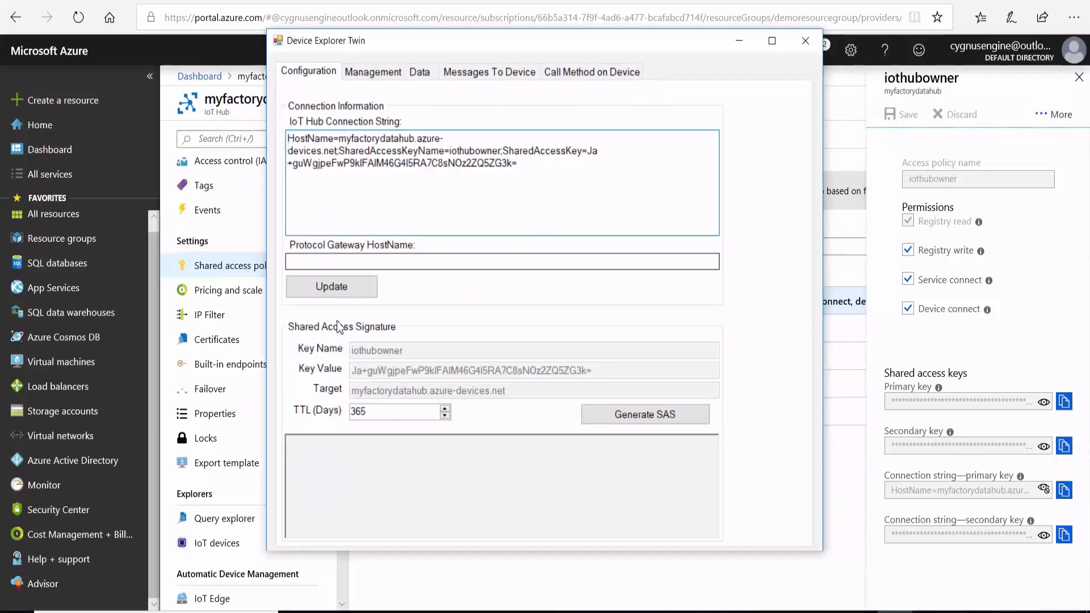
left_click(331, 292)
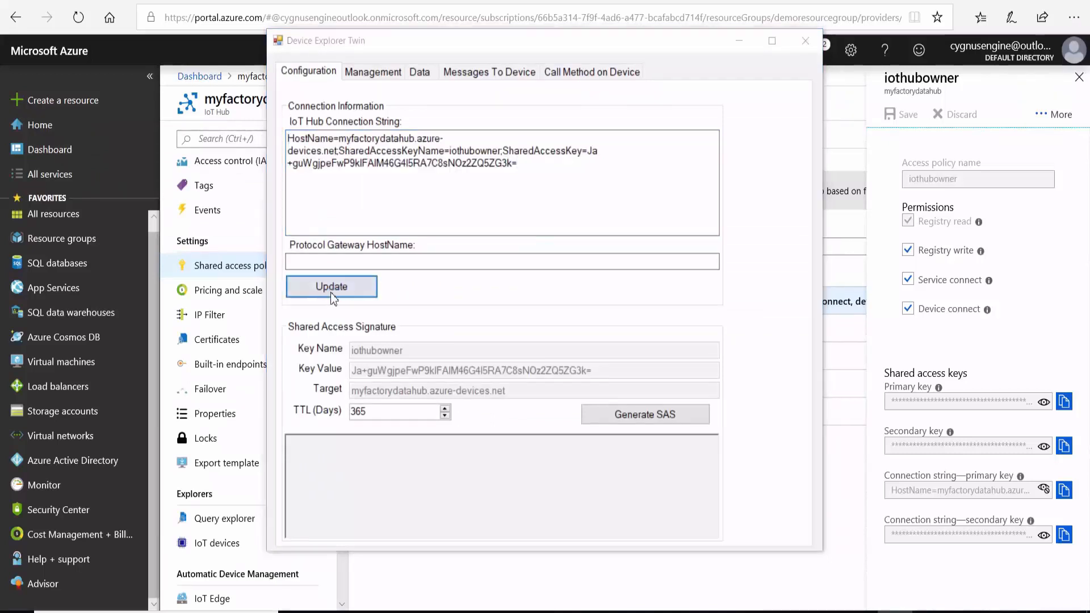
left_click(594, 331)
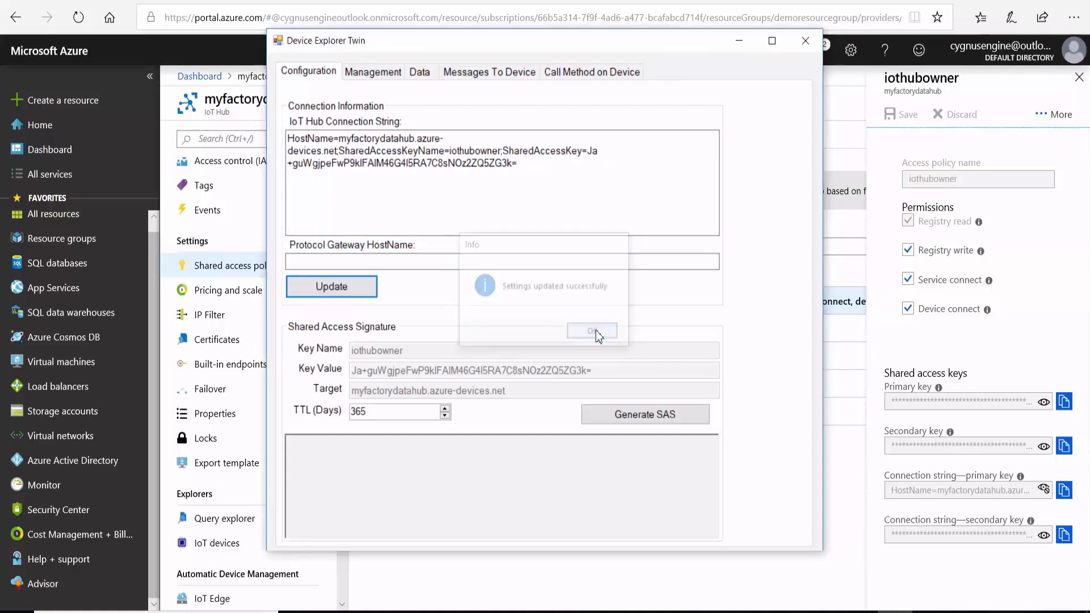
Refresh the device list, generate a SAS token for device01 and select the generated connection string text.
left_click(369, 76)
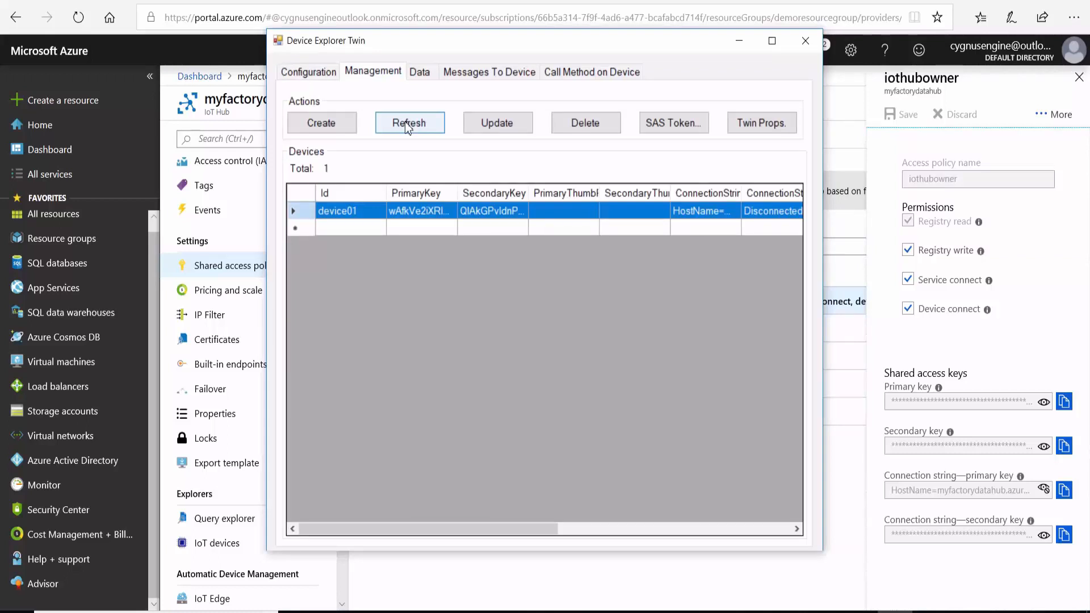
left_click(406, 124)
left_click(408, 218)
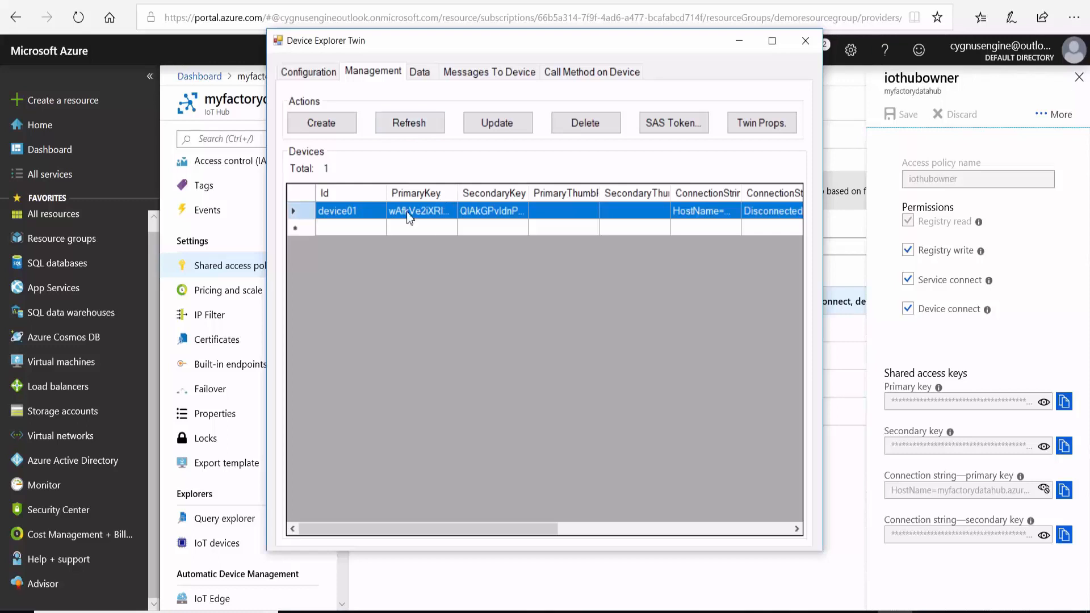
left_click(669, 125)
left_click(178, 329)
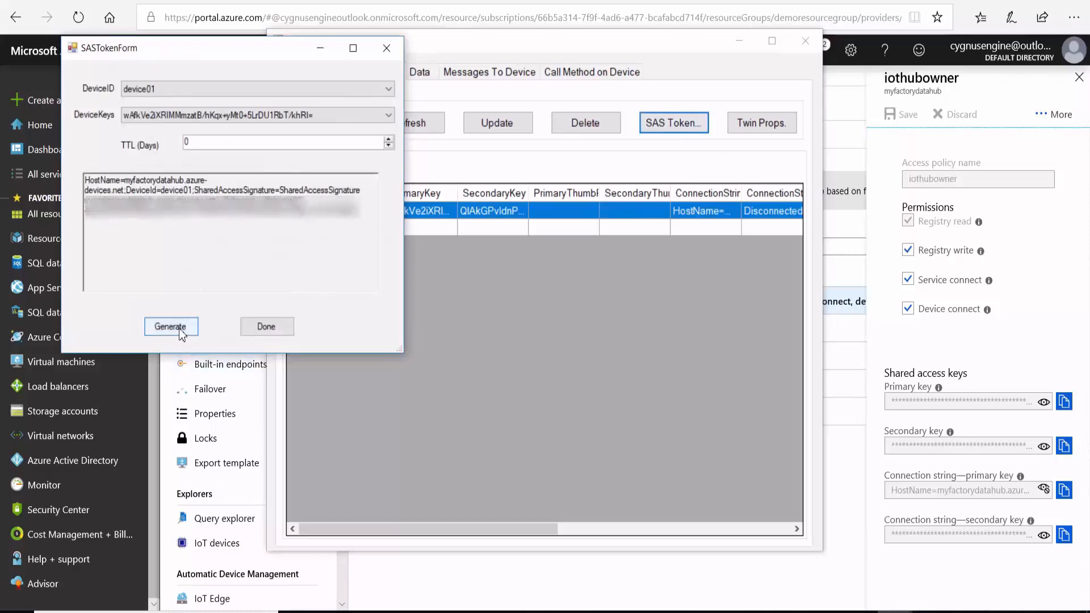
double_click(356, 219)
mouse_move(356, 219)
left_mouse_down()
mouse_move(103, 213)
mouse_move(193, 190)
mouse_move(286, 188)
left_mouse_up()
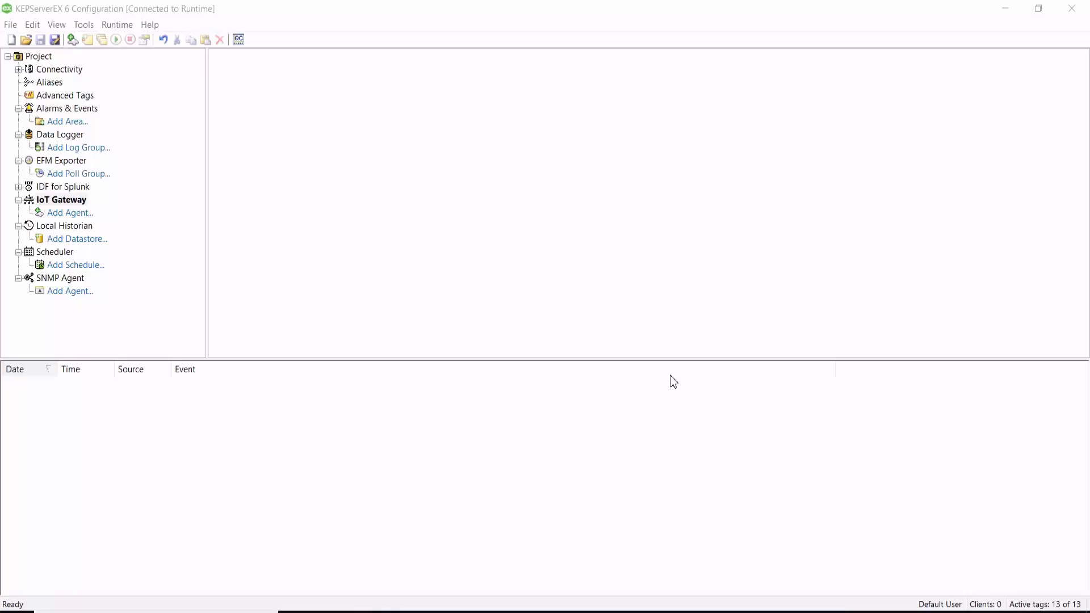
Switch to KEPServerEX and start a new IoT Gateway agent named Agent of type MQTT Client.
left_click(68, 215)
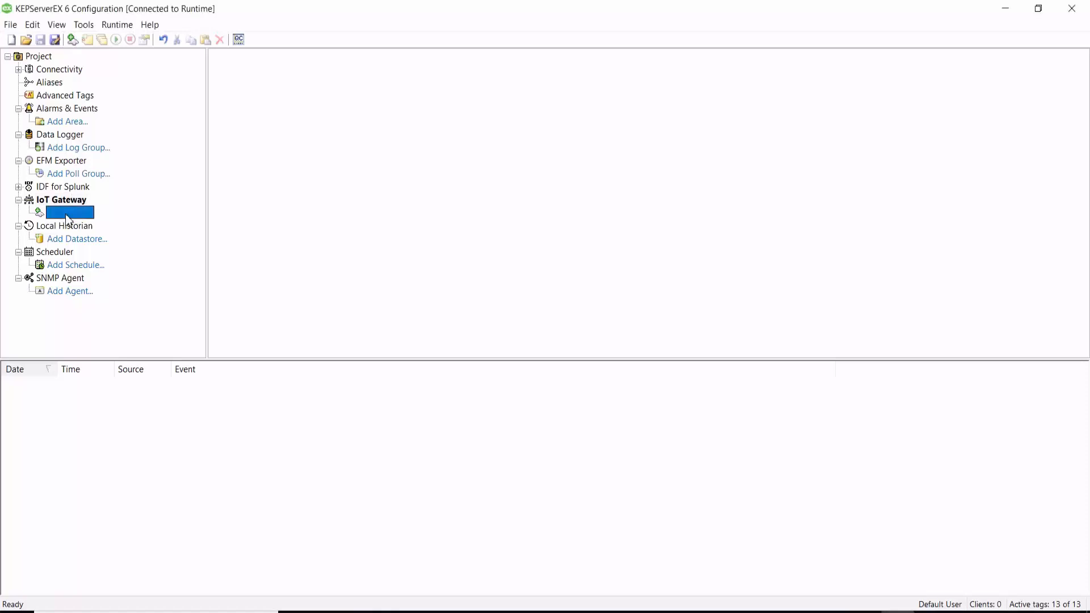
double_click(67, 217)
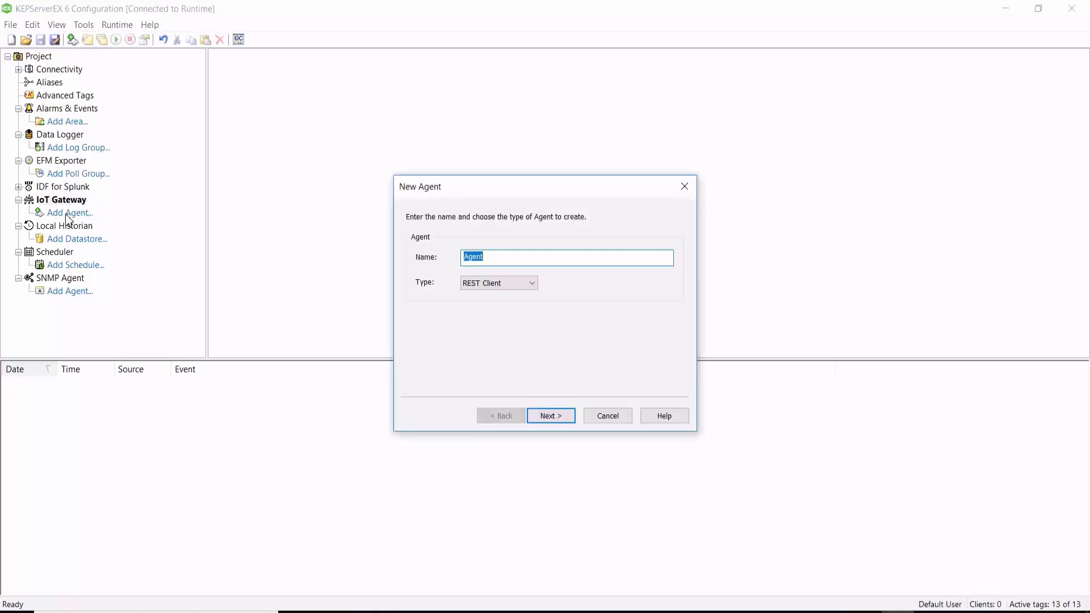
left_click(530, 284)
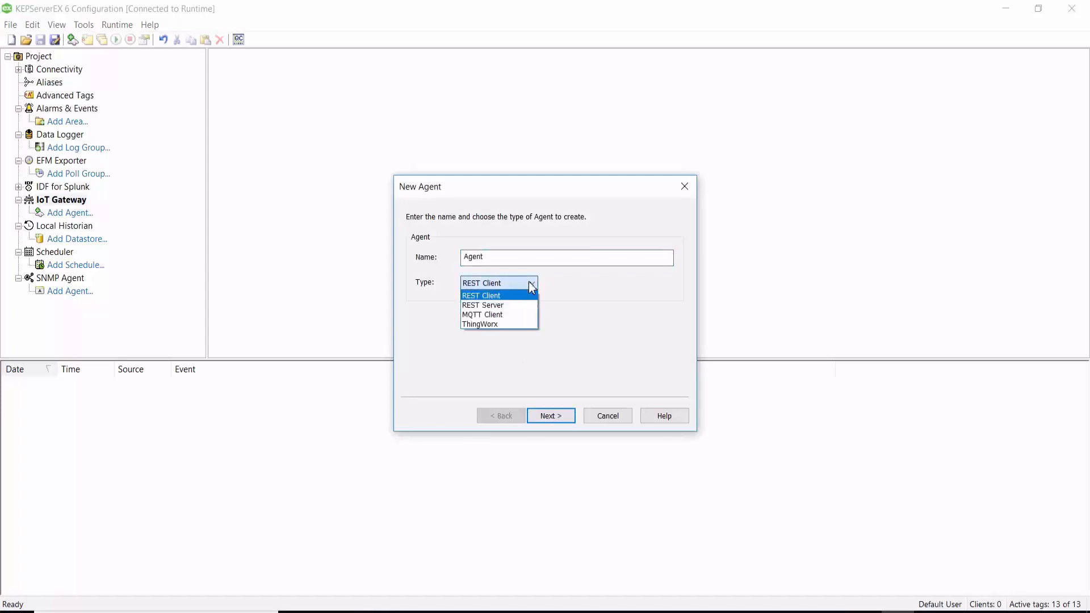
left_click(496, 315)
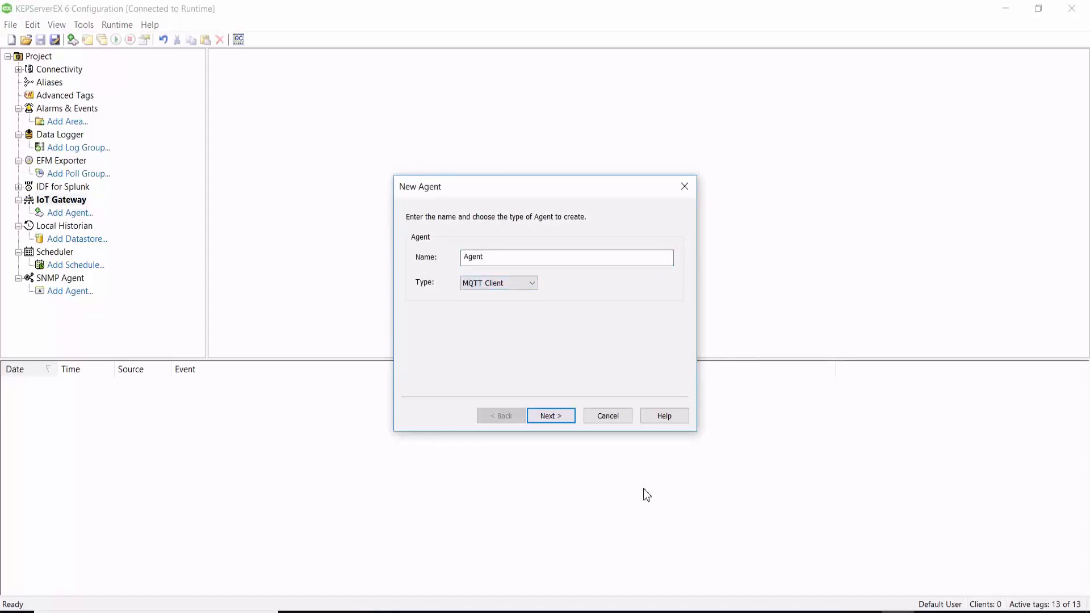
left_click(552, 416)
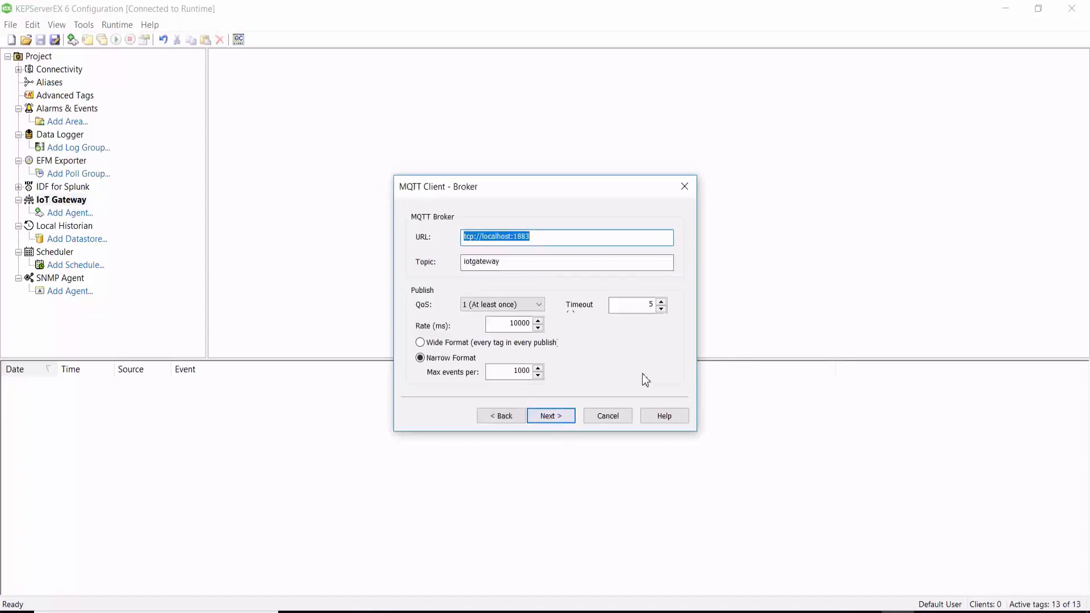
Set the MQTT broker URL to ssl://myfactorydatahub.azure-devices.net:8883.
left_click(1073, 525)
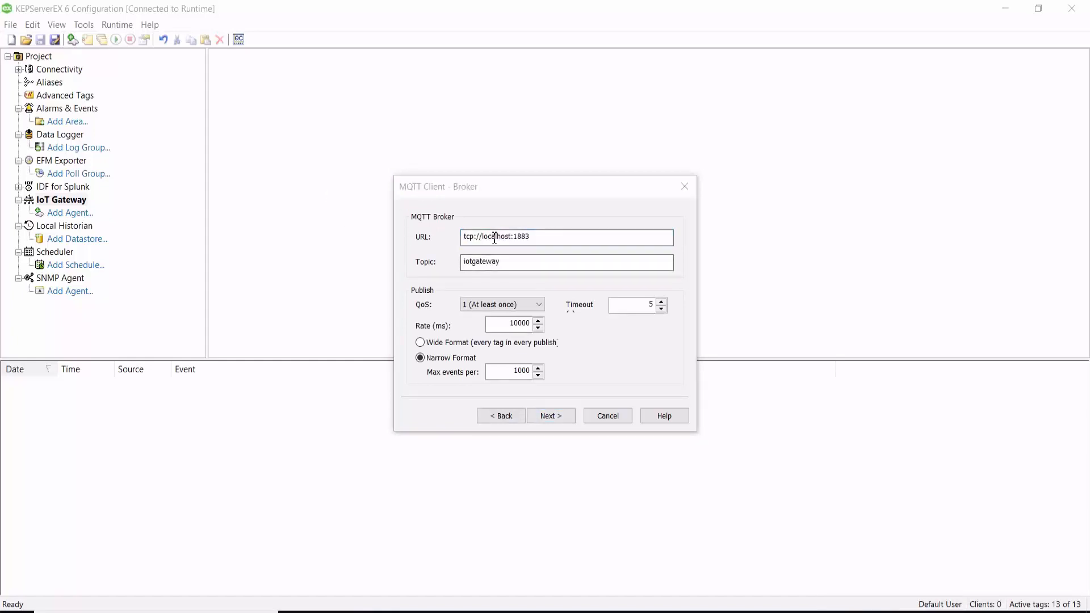
left_click(564, 239)
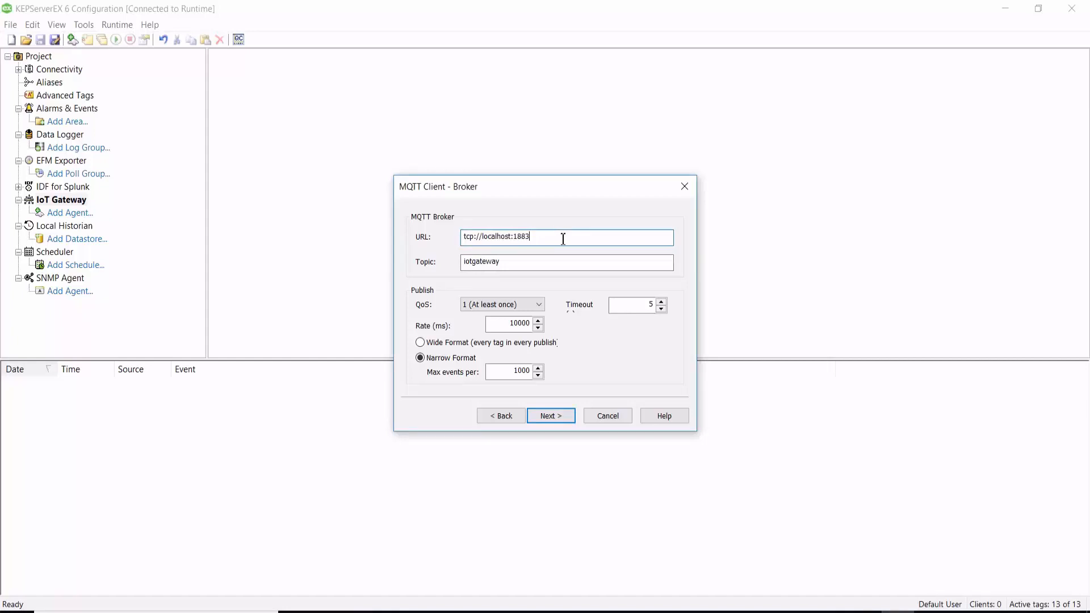
type("sss")
key("BackSpace")
type("l://myfactorydatahub.azure-d")
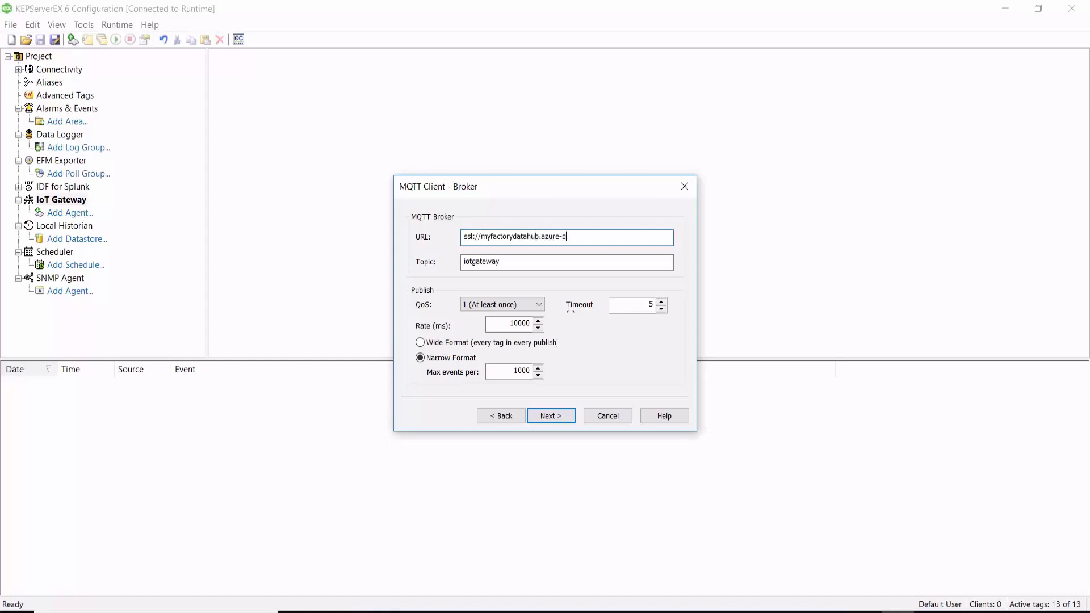
type("evices.net:8883")
Set the MQTT topic to devices/device01/messages/events/factoryData and continue to the security credentials.
double_click(503, 261)
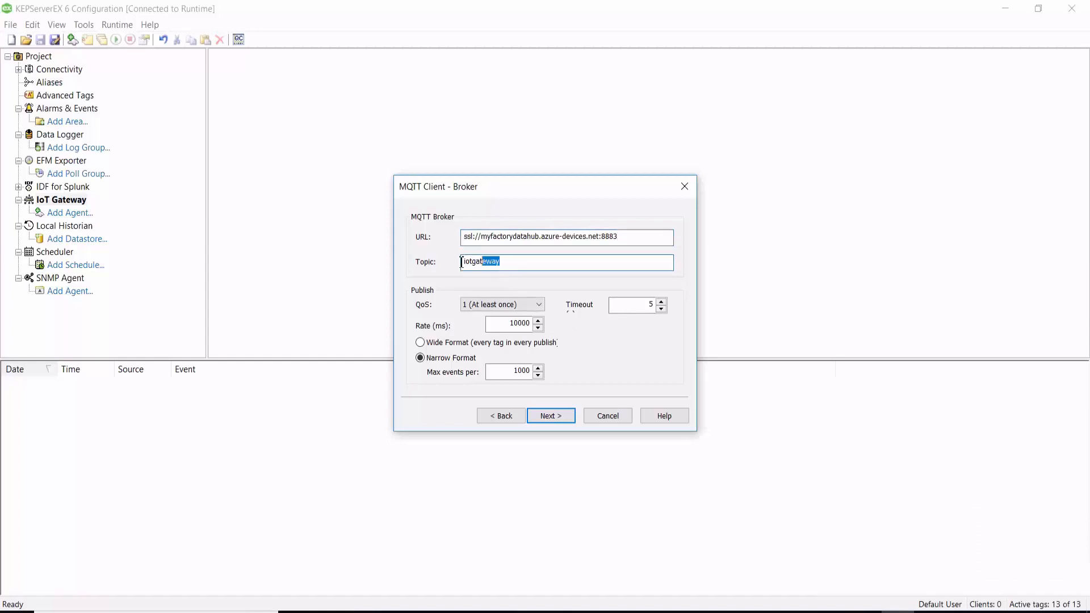
type("devices/device01/messages/events/")
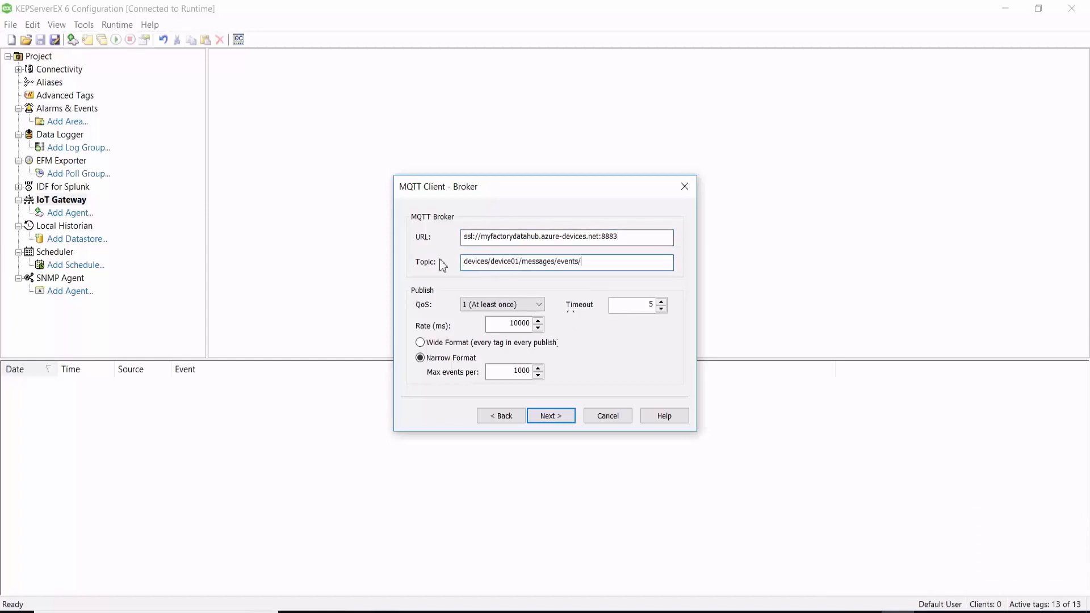
left_click(489, 262)
left_click_drag(521, 263, 491, 262)
mouse_move(558, 262)
left_mouse_down()
mouse_move(525, 263)
mouse_move(559, 263)
left_mouse_up()
left_click(580, 262)
left_click(604, 265)
type("factoryData")
left_click(551, 416)
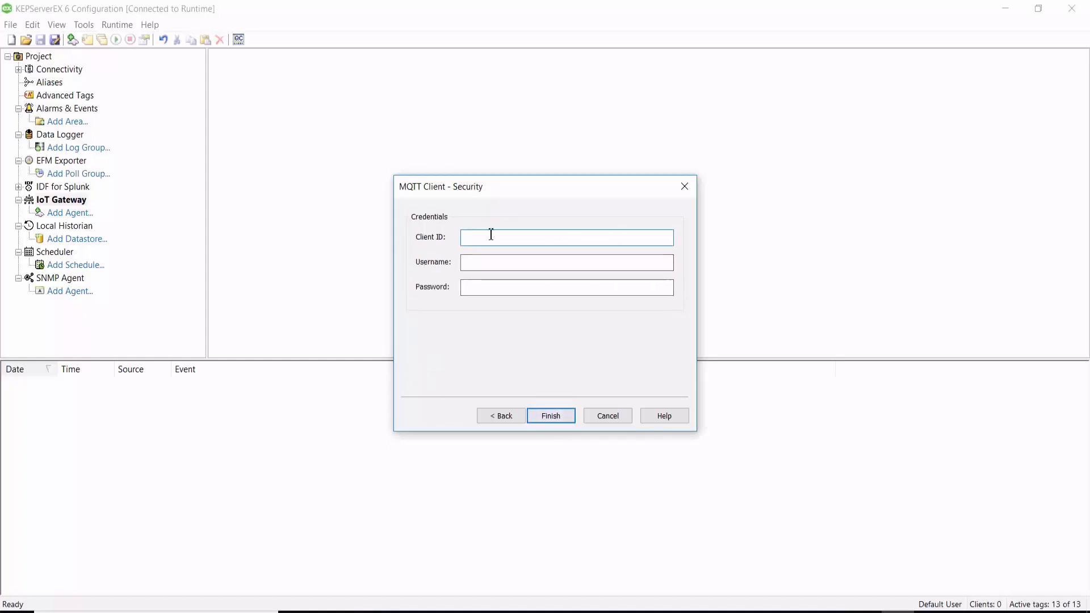
Set the client ID to device01 and the username to myfactorydatahub.azure-devices.net/device01.
type("device01")
left_click(484, 263)
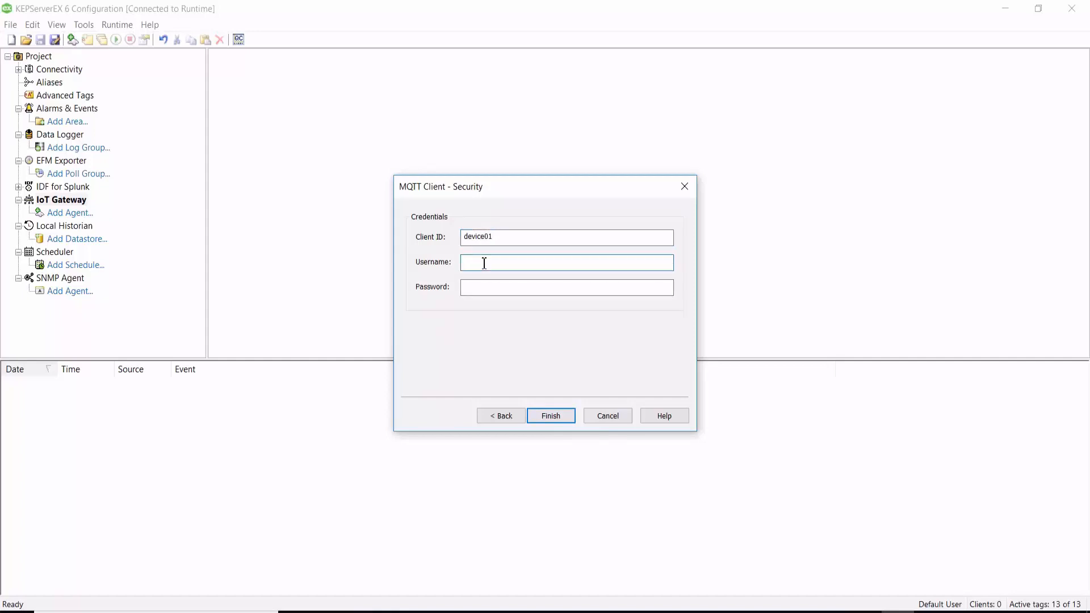
type("myfactorydatahub.azure-devices.net/device01")
Paste device01's SAS token as the MQTT client password and finish creating the agent.
left_click(483, 285)
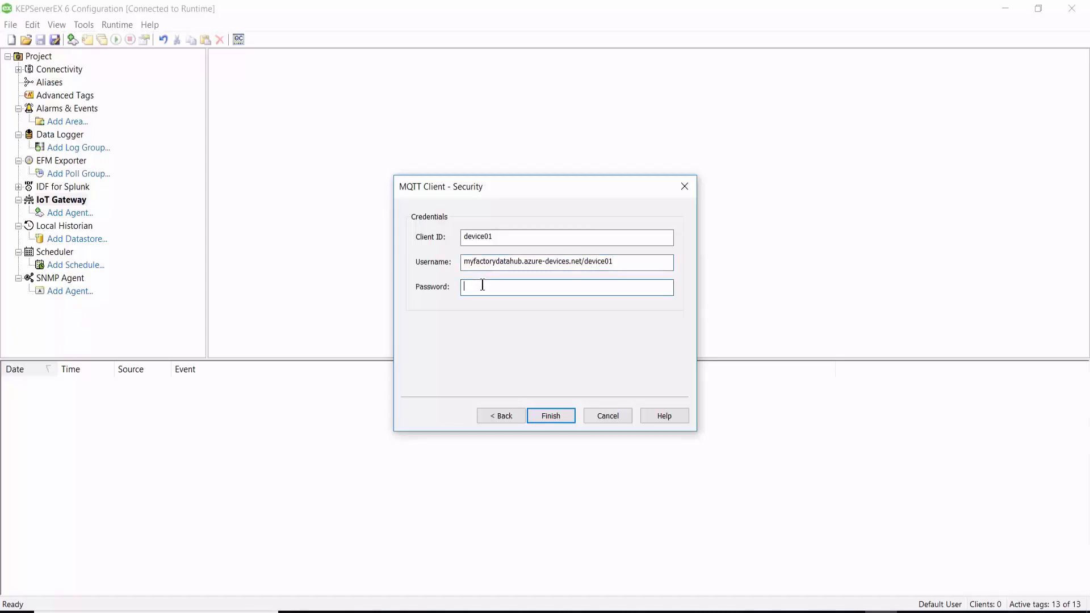
key("ctrl+v")
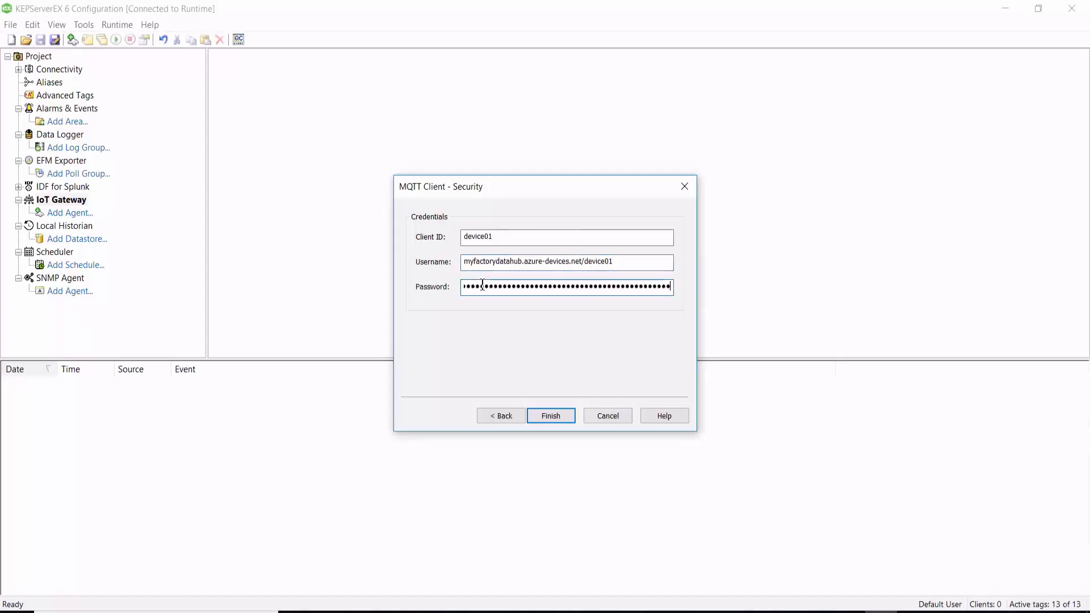
left_click(551, 416)
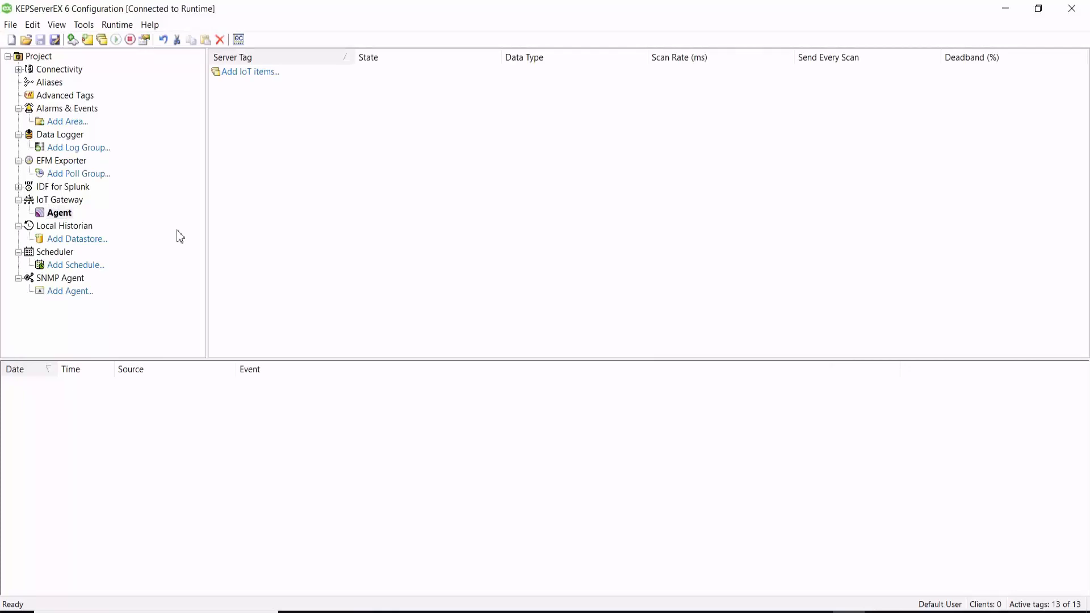
Add the Simulation Examples Functions tags User3, User2 and Ramp1 to the agent as IoT items, accepting the default publish properties.
left_click(247, 75)
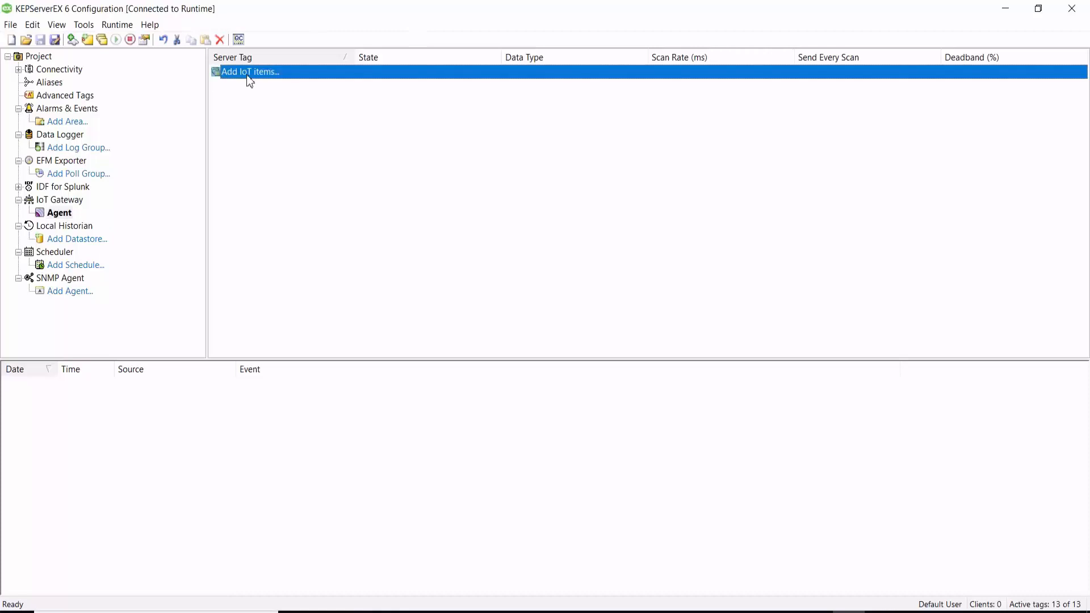
double_click(248, 75)
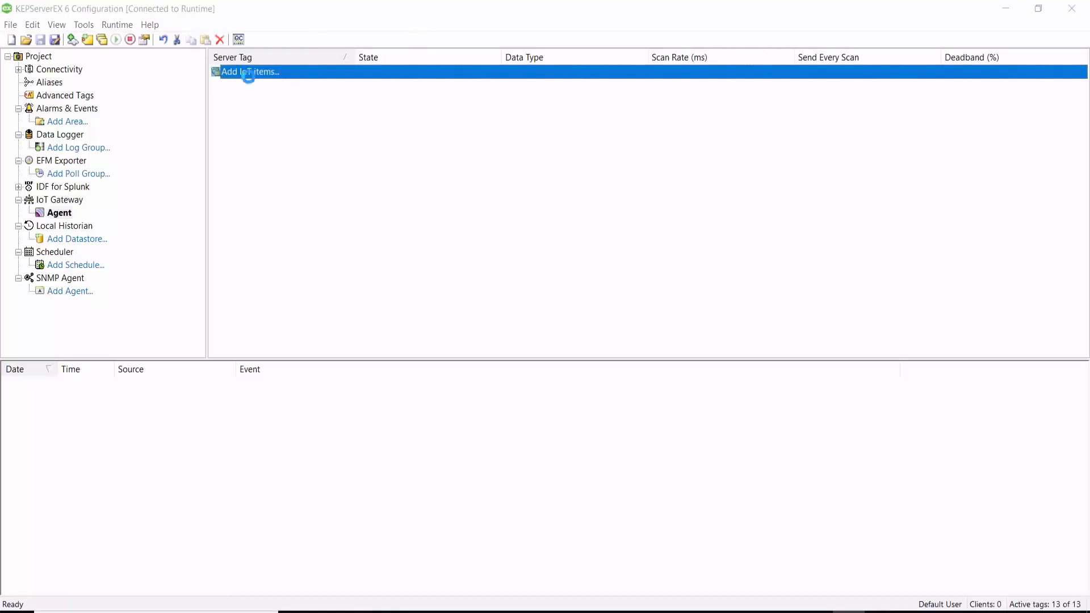
left_click_drag(168, 81, 168, 112)
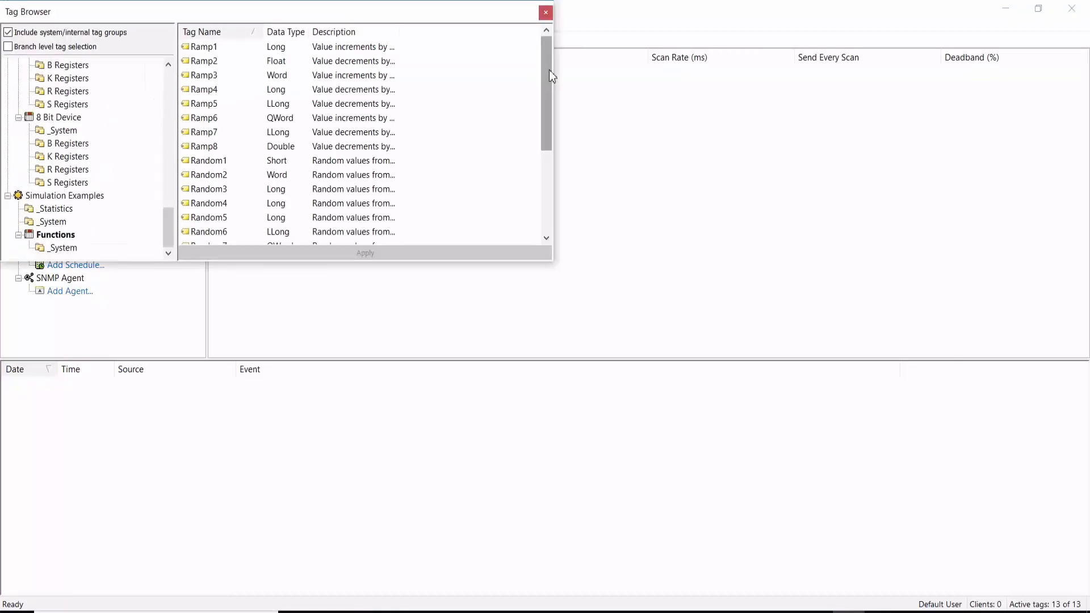
left_click_drag(550, 70, 546, 170)
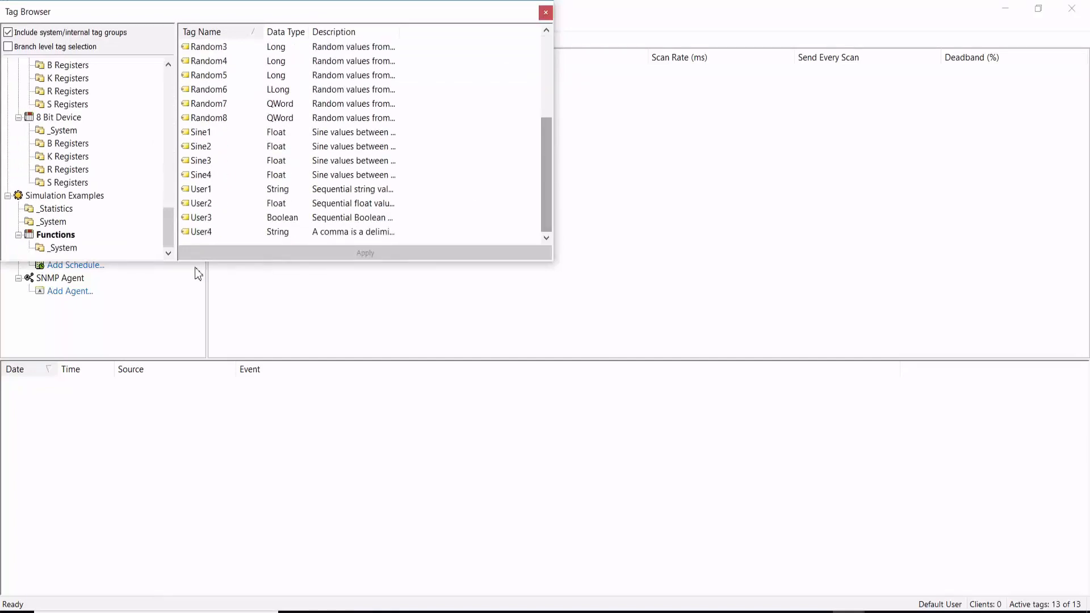
left_click(200, 219)
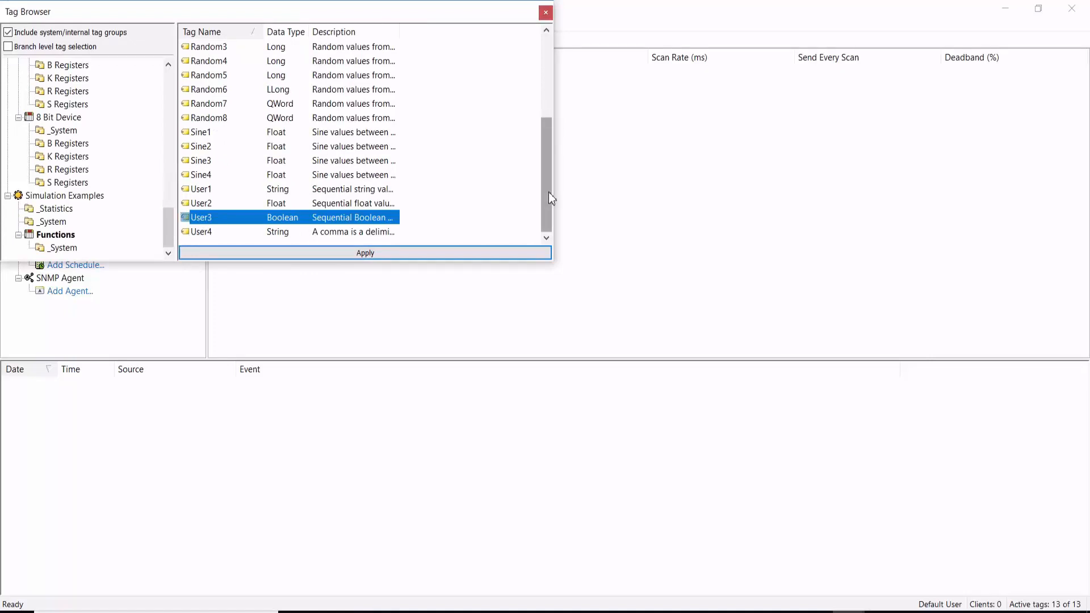
left_click(211, 204, "ctrl")
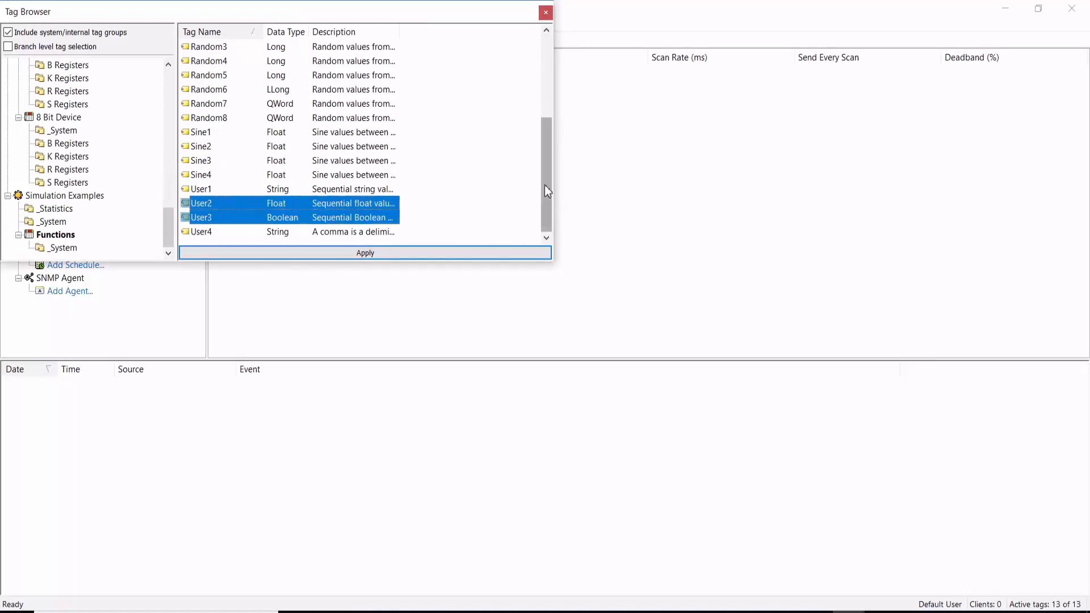
left_click_drag(543, 179, 546, 83)
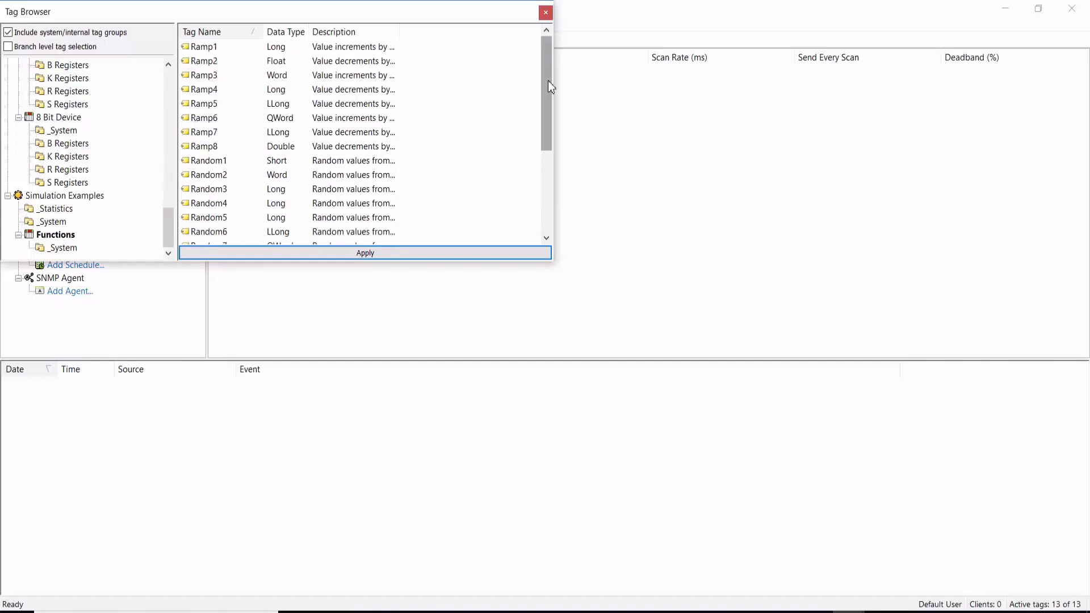
left_click(205, 48)
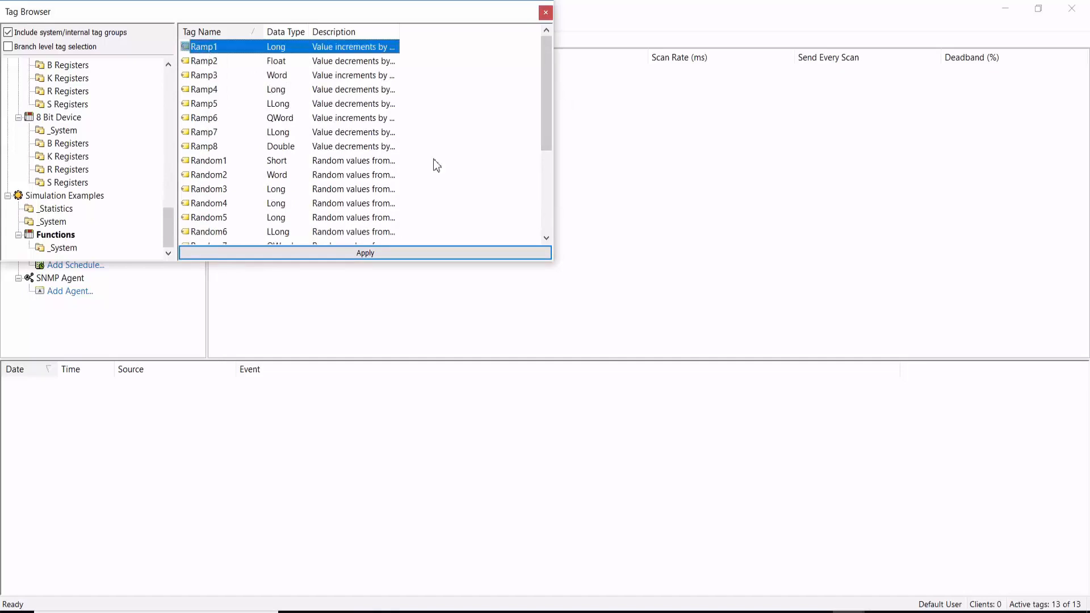
left_click(374, 257)
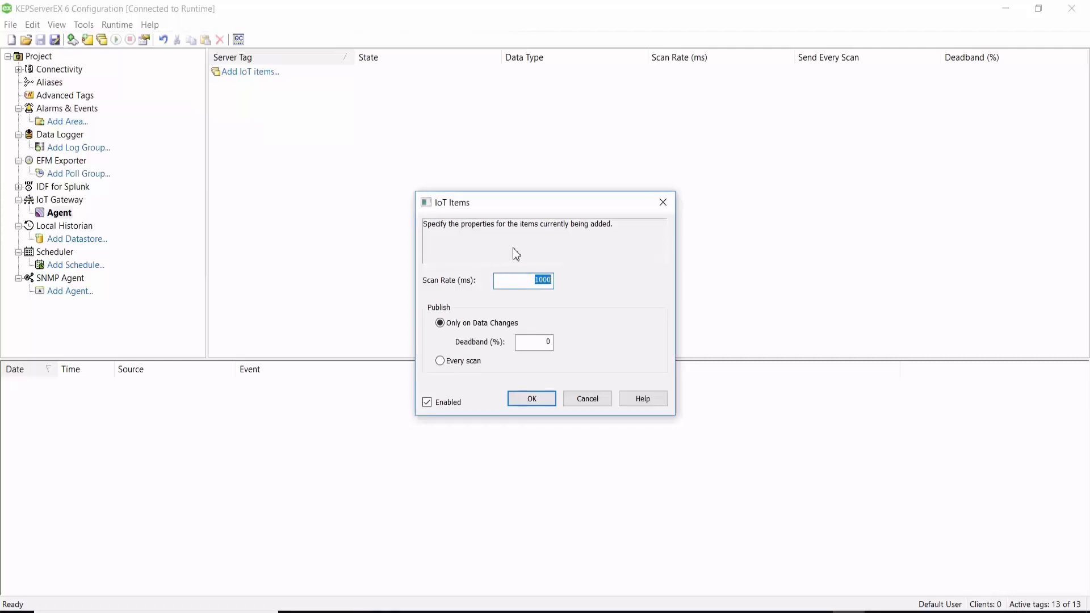
left_click(547, 400)
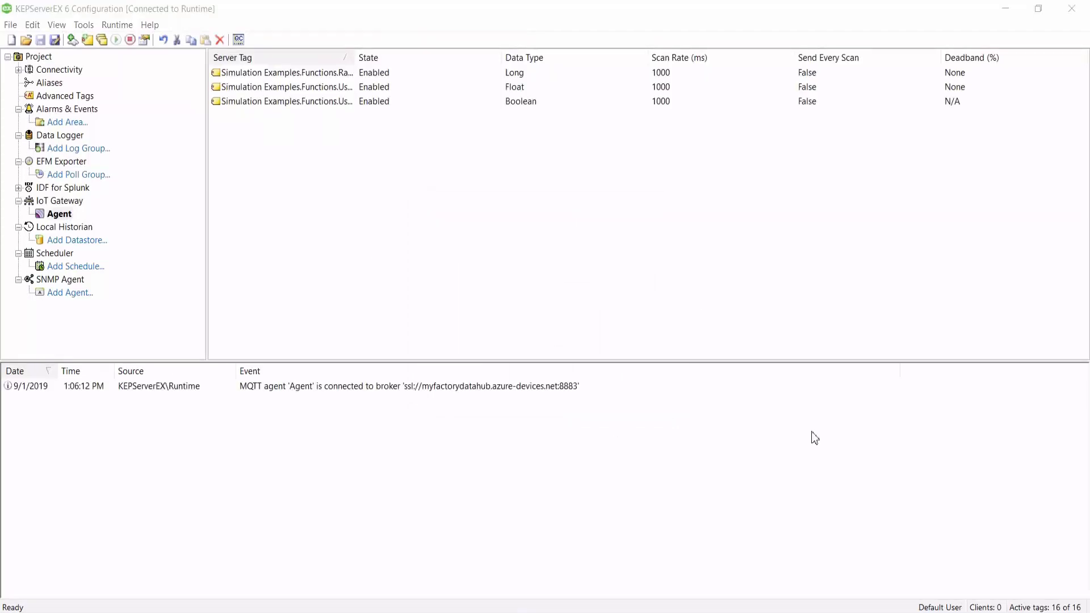
Switch to the Azure portal, open the myfactorydatahub IoT hub and examine its usage and device to cloud messages chart.
left_click(207, 391)
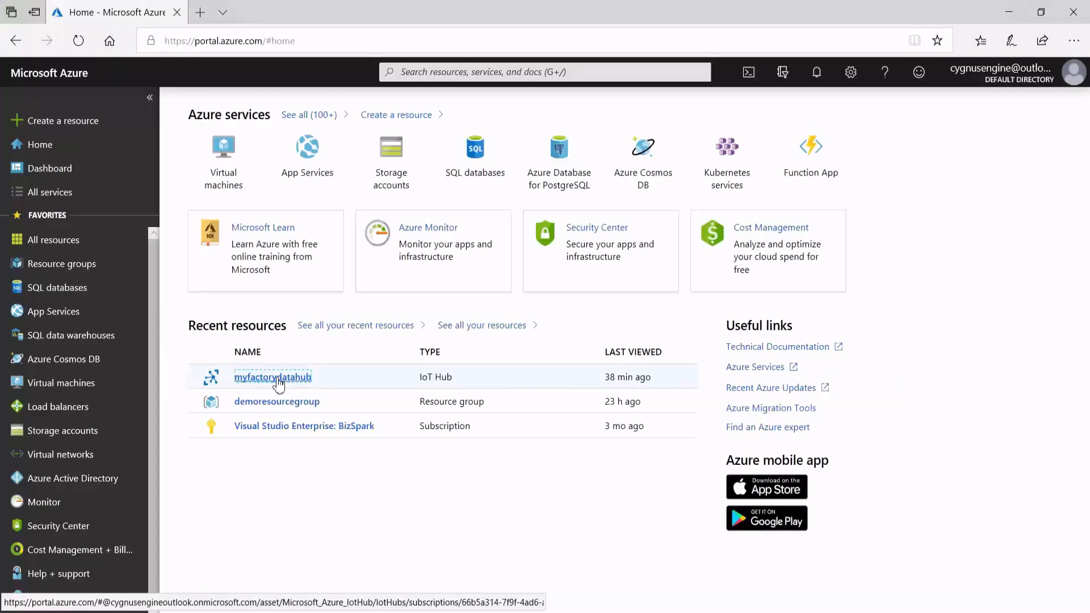
left_click(274, 377)
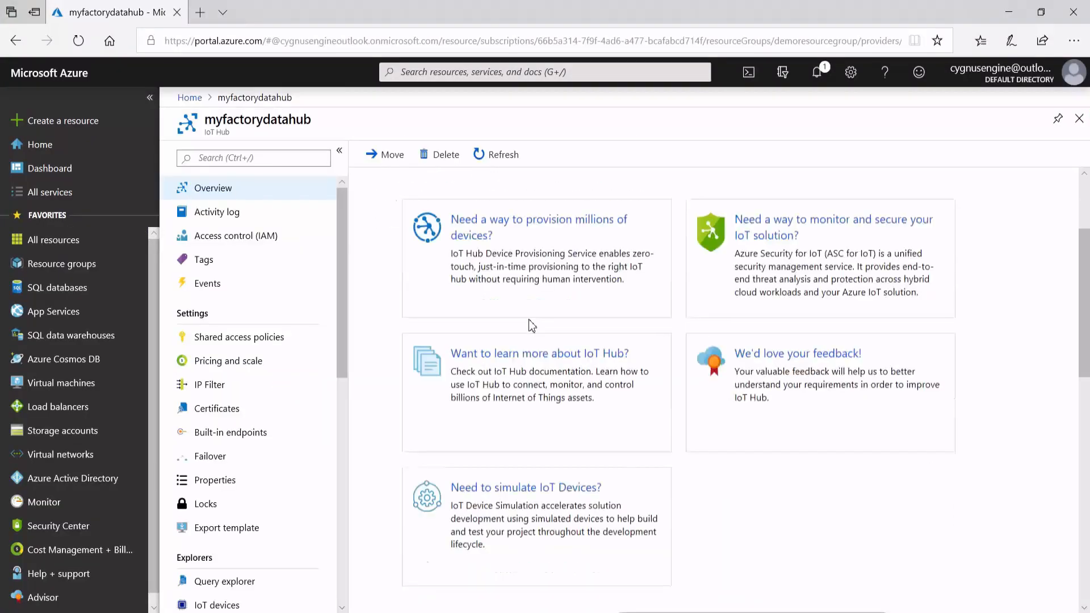
scroll(529, 320, "down", 10)
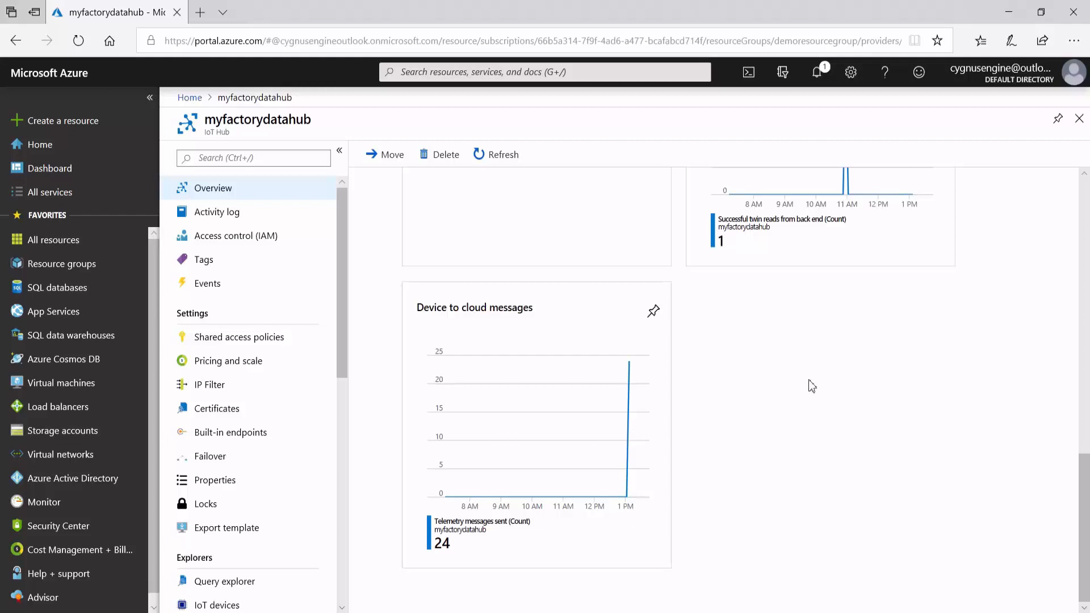
scroll(812, 386, "up", 1)
scroll(812, 386, "up", 8)
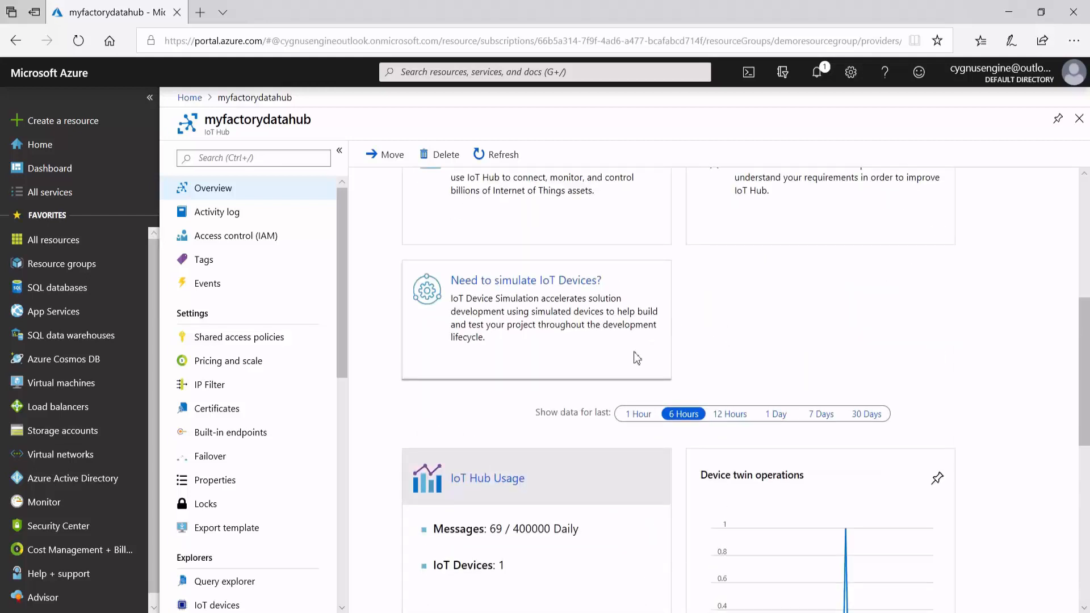
Limit the hub's overview charts to the last 1 hour and examine the device to cloud messages.
scroll(640, 403, "down", 3)
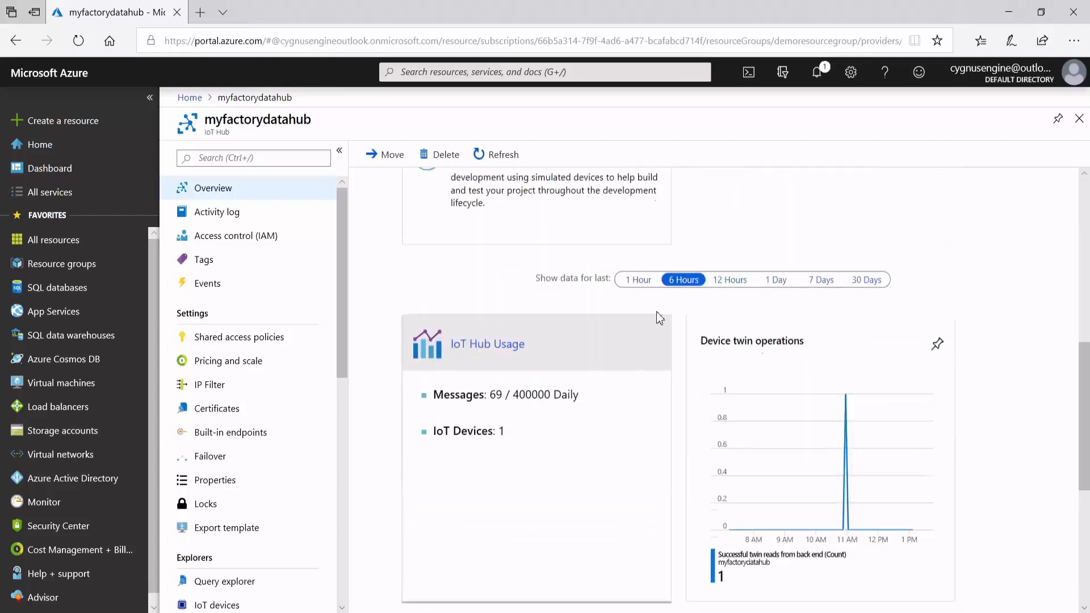
left_click(640, 282)
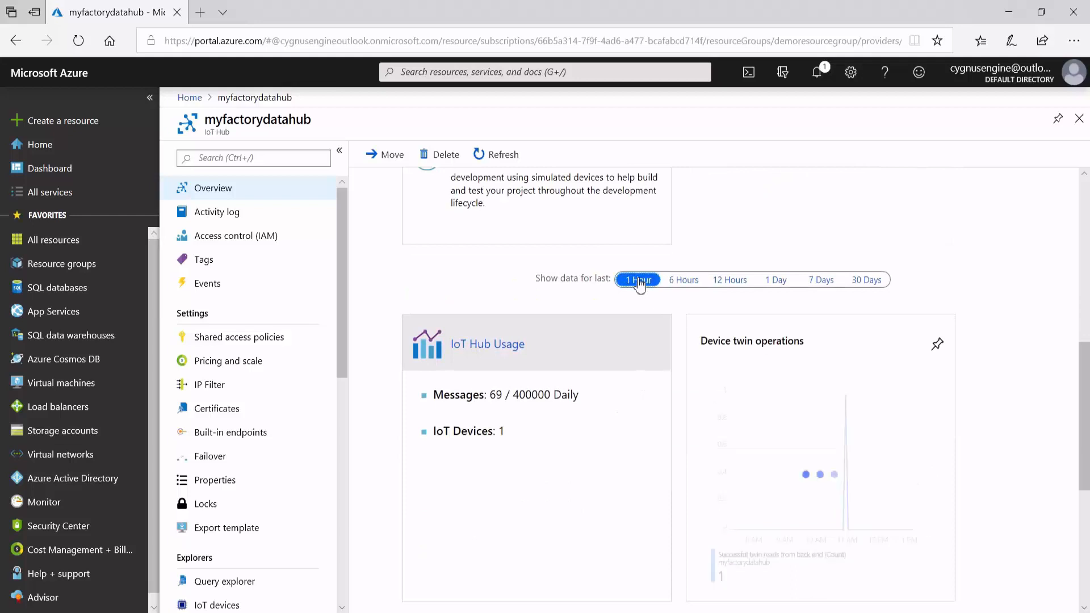
scroll(650, 355, "down", 6)
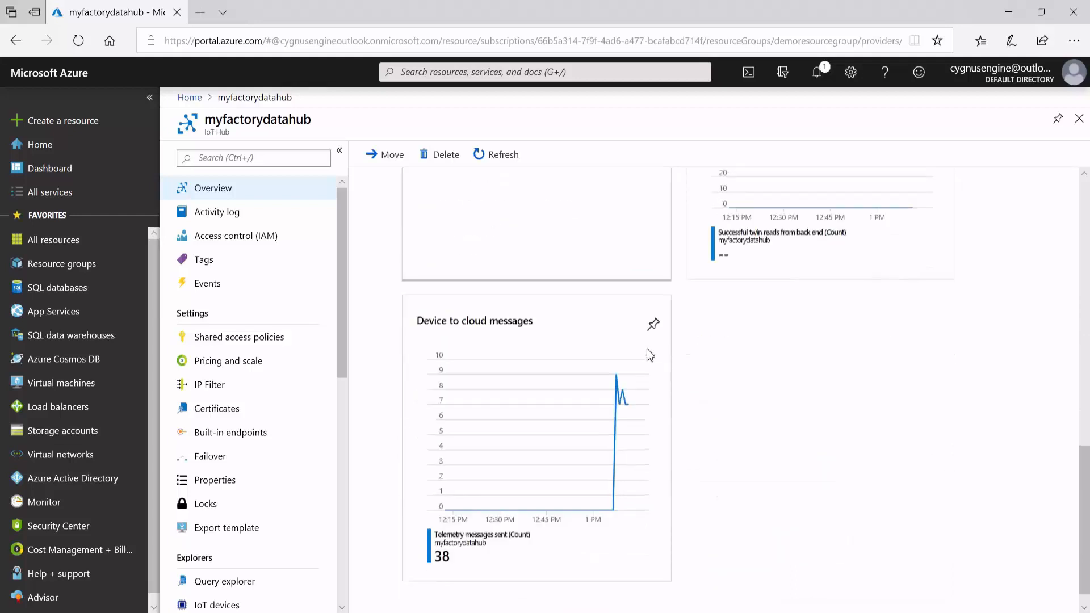